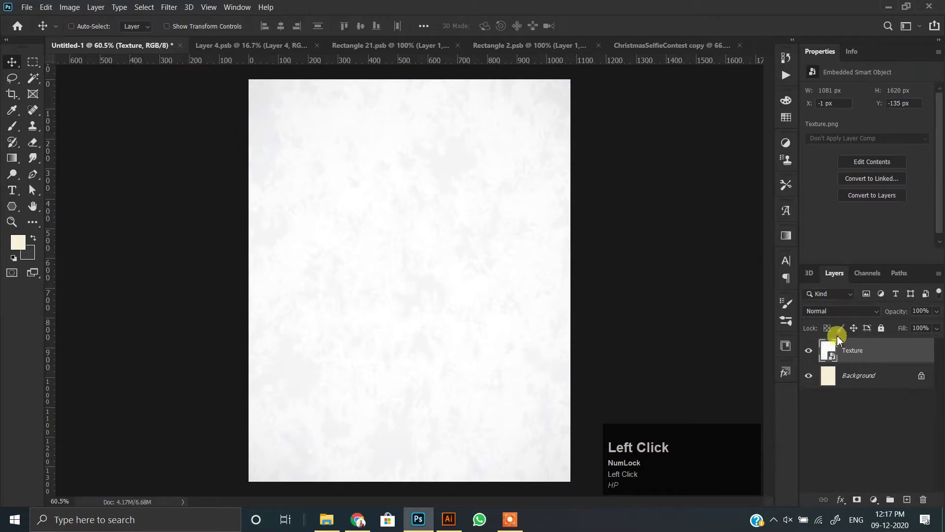
- Set the Texture layer's blend mode to Linear Burn and its opacity to 50%
{"action": "left_click_drag", "start_coordinate": [845, 250], "coordinate": [845, 261]}
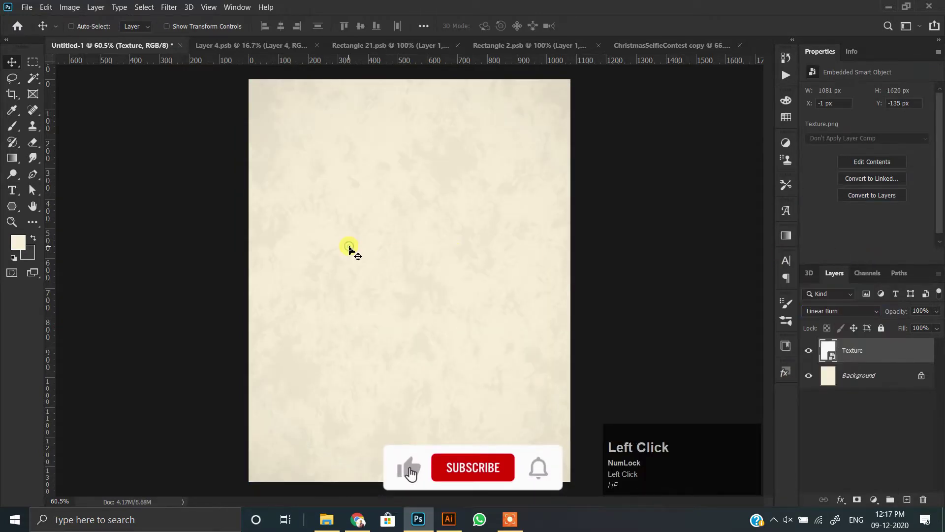
{"action": "scroll", "coordinate": [349, 249], "scroll_direction": "down", "scroll_amount": 2}
{"action": "key", "text": "5"}
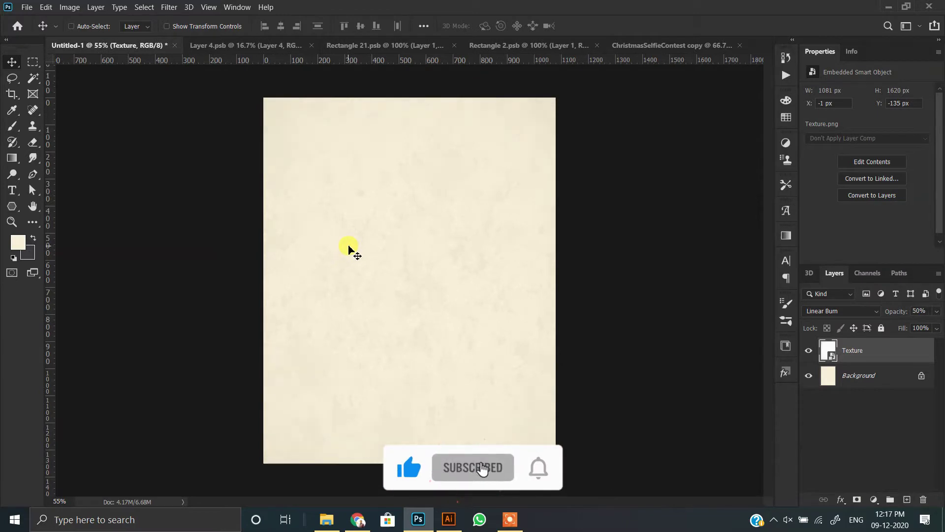
{"action": "scroll", "coordinate": [349, 250], "scroll_direction": "down", "scroll_amount": 1, "text": "alt"}
{"action": "scroll", "coordinate": [374, 259], "scroll_direction": "up", "scroll_amount": 1, "text": "alt"}
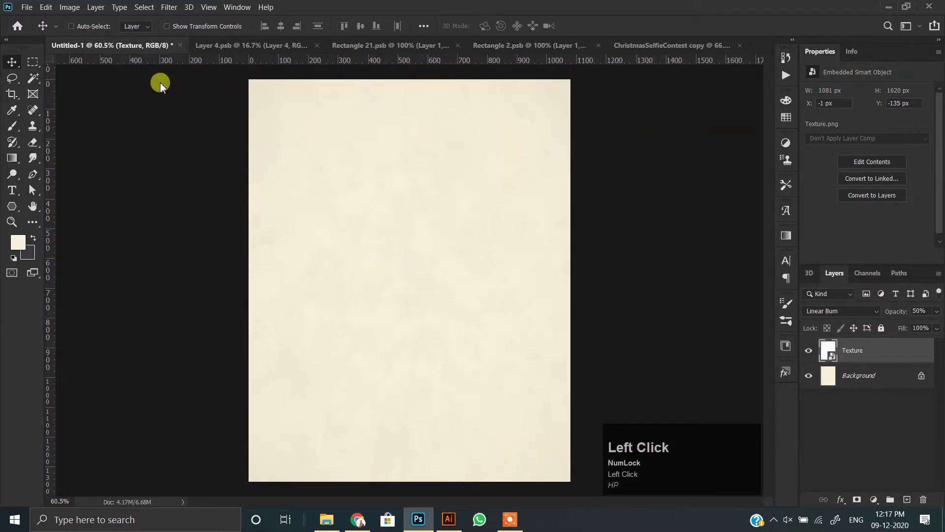
- Copy the Christmas decorations photo from Layer 4.psb into Untitled-1 and convert the copied layer to a smart object
{"action": "left_click", "coordinate": [229, 45]}
{"action": "left_click_drag", "start_coordinate": [369, 249], "coordinate": [391, 289]}
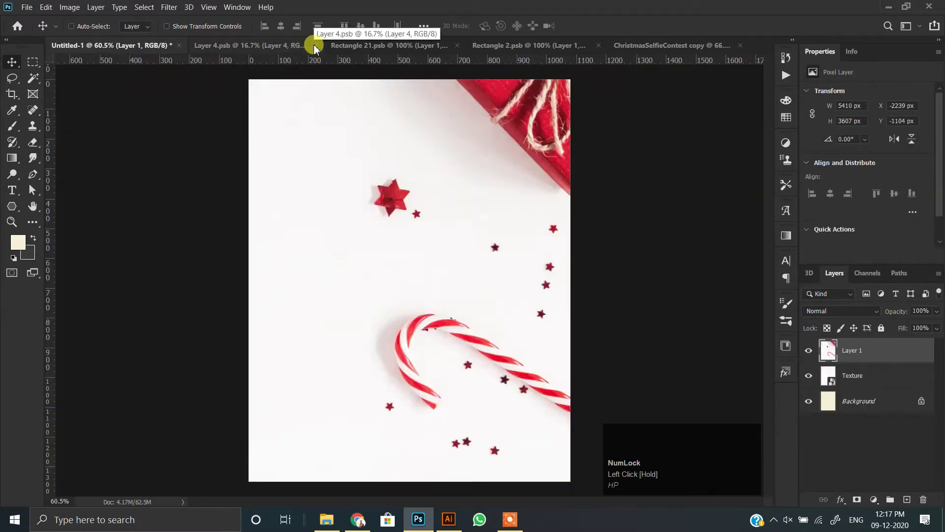
{"action": "left_click", "coordinate": [314, 45]}
{"action": "right_click", "coordinate": [909, 363]}
{"action": "left_click", "coordinate": [778, 159]}
- Scale the Christmas decorations photo down to 18.39% and keep it within the page
{"action": "key", "text": "ctrl+t"}
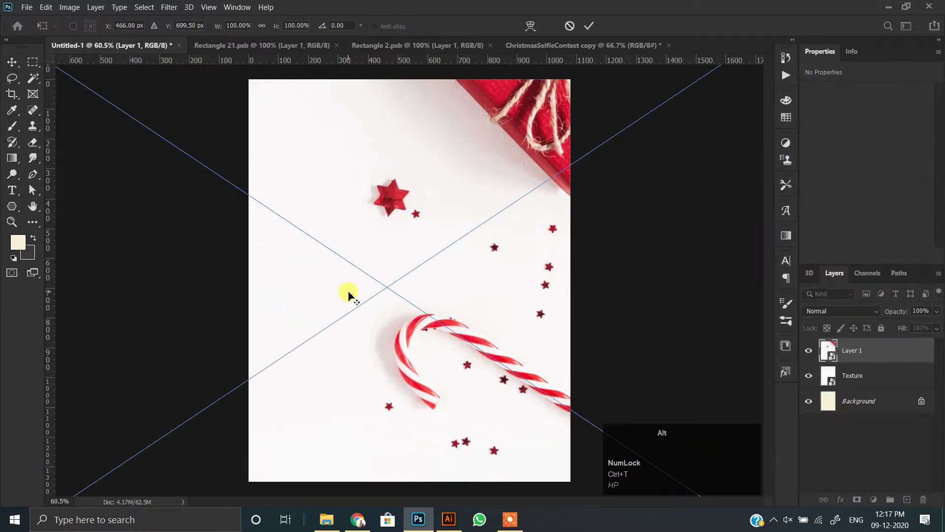
{"action": "scroll", "coordinate": [348, 295], "scroll_direction": "down", "scroll_amount": 3, "text": "alt"}
{"action": "scroll", "coordinate": [393, 296], "scroll_direction": "down", "scroll_amount": 2, "text": "alt"}
{"action": "left_click_drag", "start_coordinate": [660, 282], "coordinate": [415, 288]}
{"action": "scroll", "coordinate": [473, 284], "scroll_direction": "up", "scroll_amount": 1, "text": "alt"}
{"action": "scroll", "coordinate": [465, 288], "scroll_direction": "up", "scroll_amount": 1, "text": "alt"}
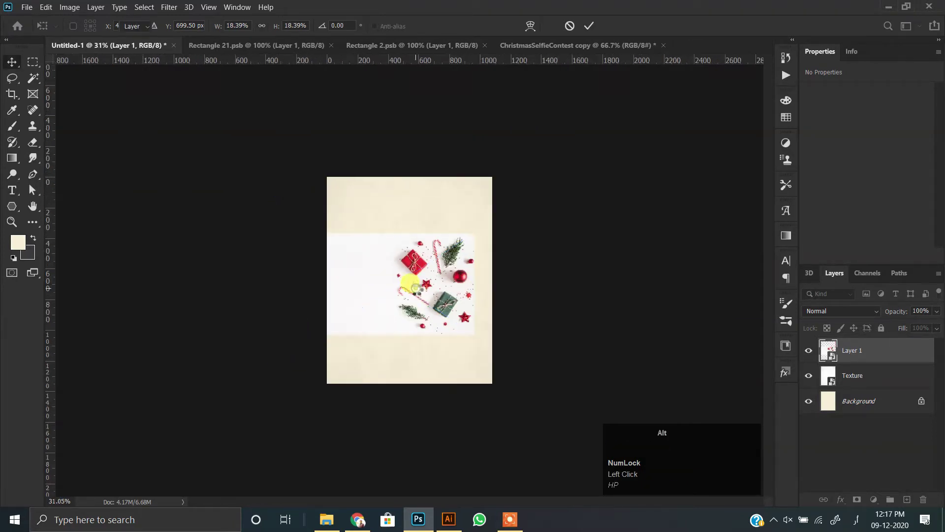
{"action": "scroll", "coordinate": [416, 287], "scroll_direction": "up", "scroll_amount": 5, "text": "alt"}
- Set the Christmas decorations layer's blend mode to Darken and hide the layer
{"action": "left_click", "coordinate": [841, 310]}
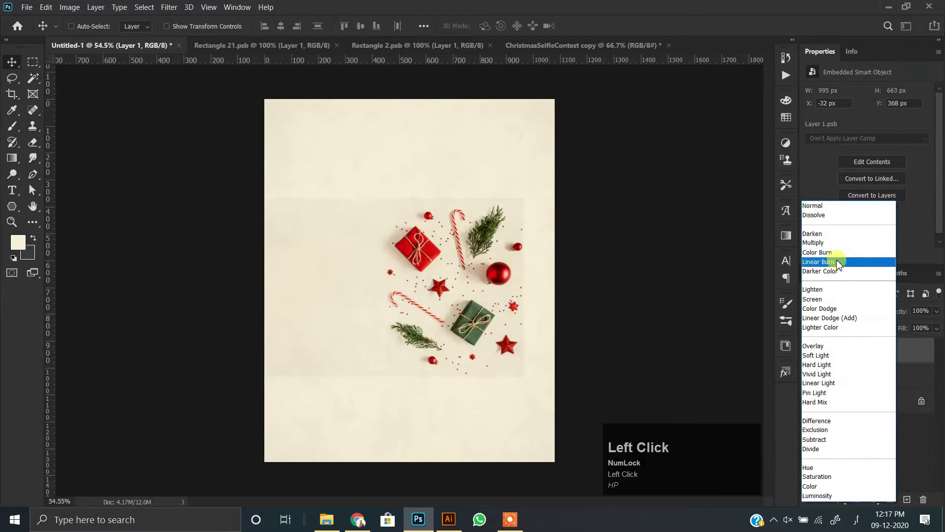
{"action": "left_click", "coordinate": [841, 234]}
{"action": "scroll", "coordinate": [394, 298], "scroll_direction": "up", "scroll_amount": 2, "text": "alt"}
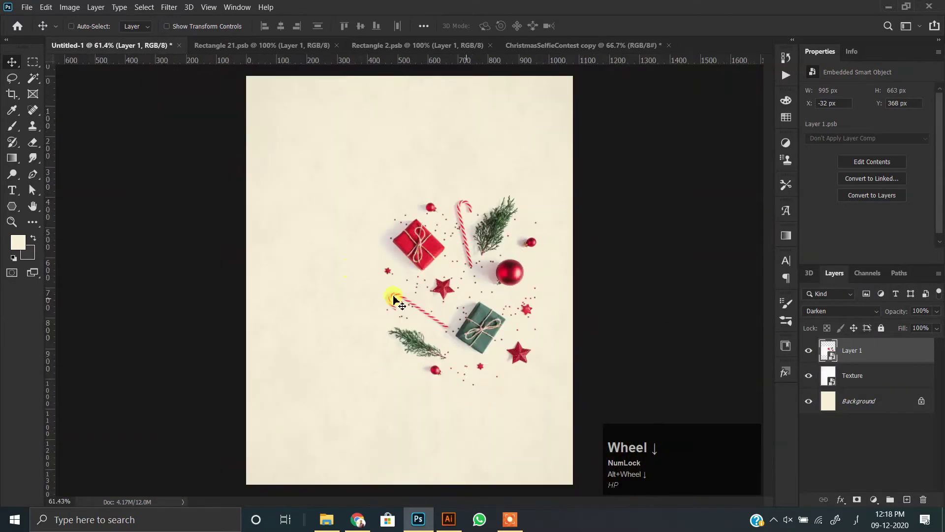
{"action": "left_click", "coordinate": [812, 349]}
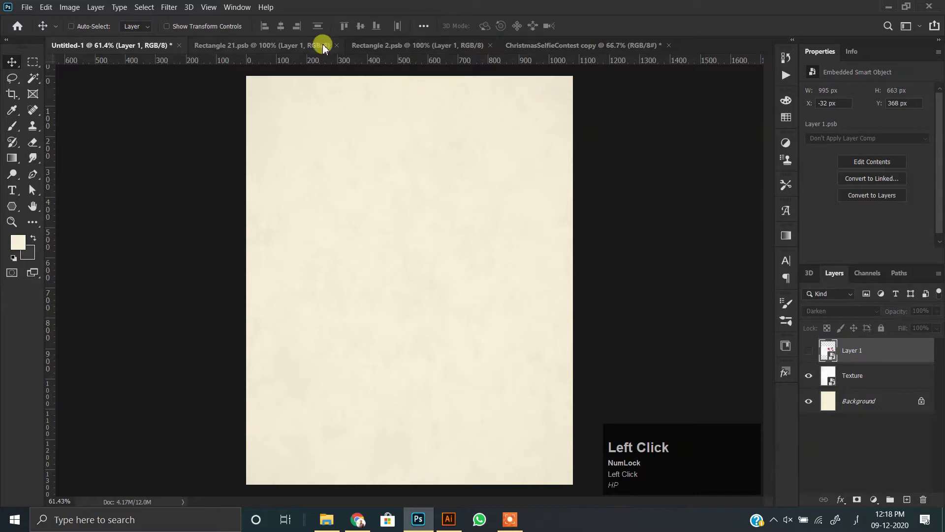
- Place the Brightness_Contrast 1.png photo frame from the desktop and scale it to 21.46% in the page's upper-left area
{"action": "left_click", "coordinate": [439, 47]}
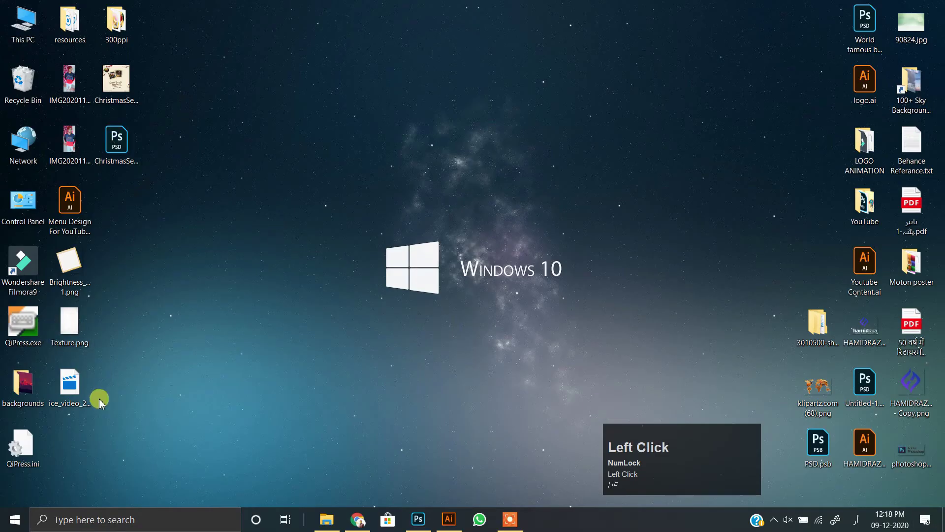
{"action": "left_click_drag", "start_coordinate": [69, 261], "coordinate": [384, 278]}
{"action": "left_click_drag", "start_coordinate": [585, 452], "coordinate": [348, 228]}
{"action": "left_click_drag", "start_coordinate": [314, 185], "coordinate": [312, 281]}
{"action": "key", "text": "Return"}
{"action": "scroll", "coordinate": [337, 217], "scroll_direction": "up", "scroll_amount": 4}
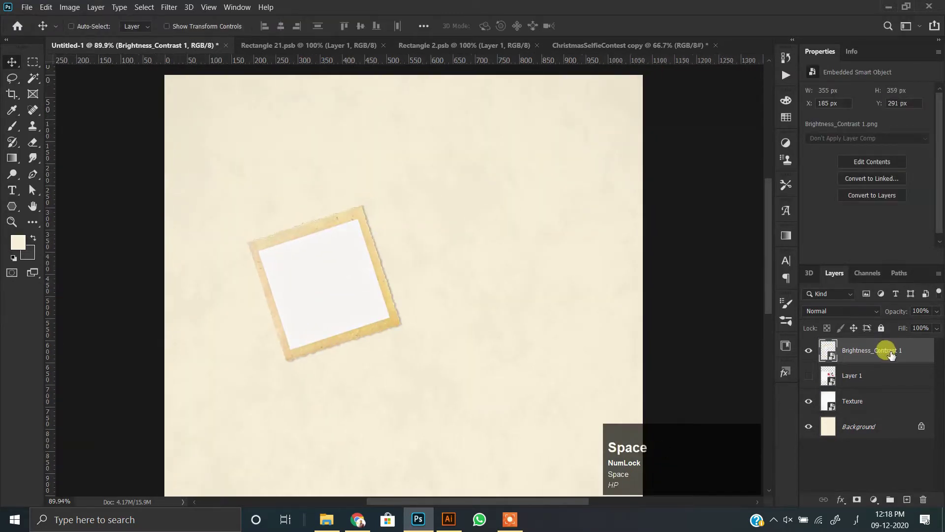
- Duplicate the photo frame layer for a second frame and put the copy into free transform
{"action": "key", "text": "ctrl+j"}
{"action": "key", "text": "ctrl+t"}
{"action": "right_click", "coordinate": [370, 246]}
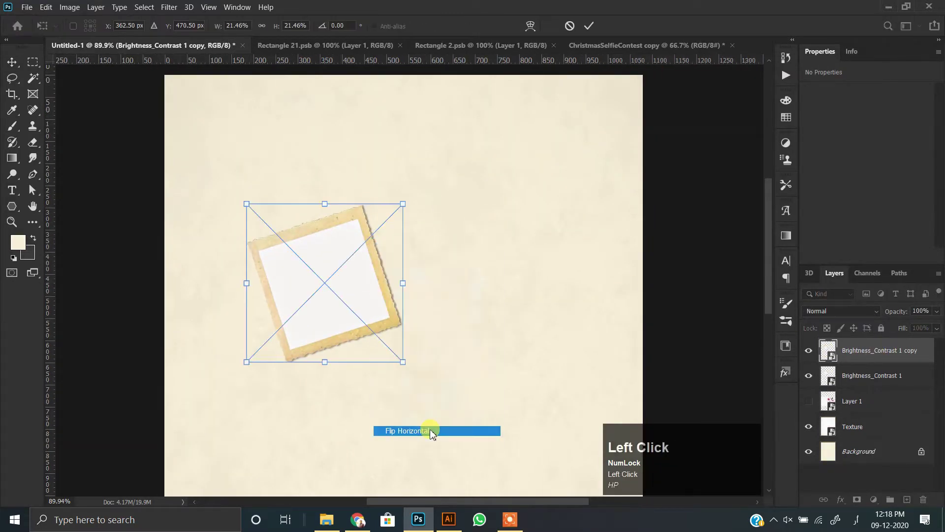
{"action": "left_click", "coordinate": [432, 429]}
{"action": "right_click", "coordinate": [337, 324]}
{"action": "left_click", "coordinate": [363, 311]}
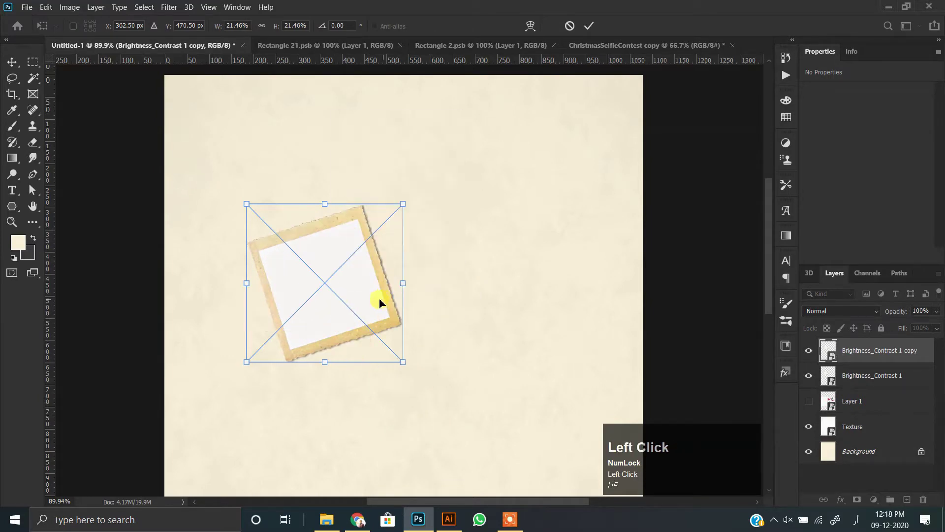
- Rotate the frame copy nearly upright just right of the original, then order its layer beneath the original frame
{"action": "left_click_drag", "start_coordinate": [363, 292], "coordinate": [460, 273]}
{"action": "left_click_drag", "start_coordinate": [533, 191], "coordinate": [557, 259]}
{"action": "left_click_drag", "start_coordinate": [381, 284], "coordinate": [373, 289]}
{"action": "left_click_drag", "start_coordinate": [409, 284], "coordinate": [409, 301]}
{"action": "left_click_drag", "start_coordinate": [550, 319], "coordinate": [544, 291]}
{"action": "left_click_drag", "start_coordinate": [366, 306], "coordinate": [380, 280]}
{"action": "double_click", "coordinate": [379, 280]}
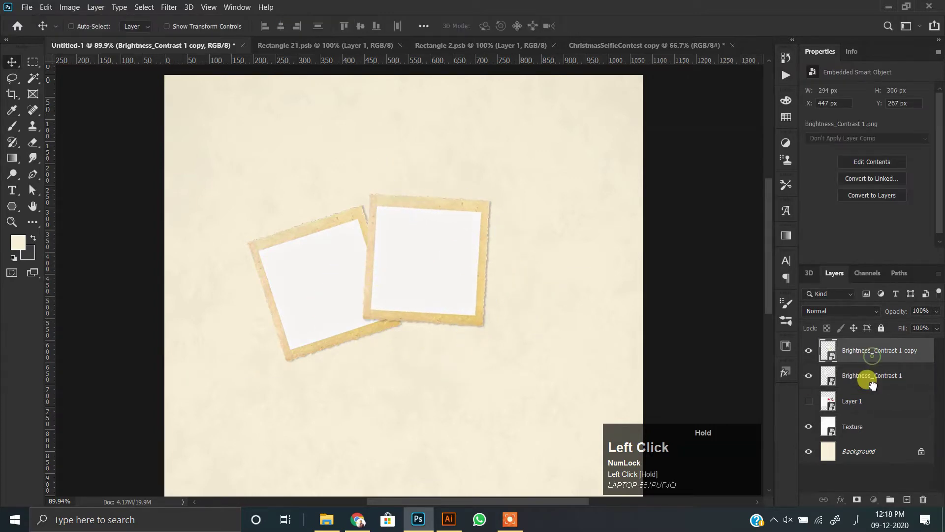
{"action": "left_click_drag", "start_coordinate": [873, 385], "coordinate": [873, 387]}
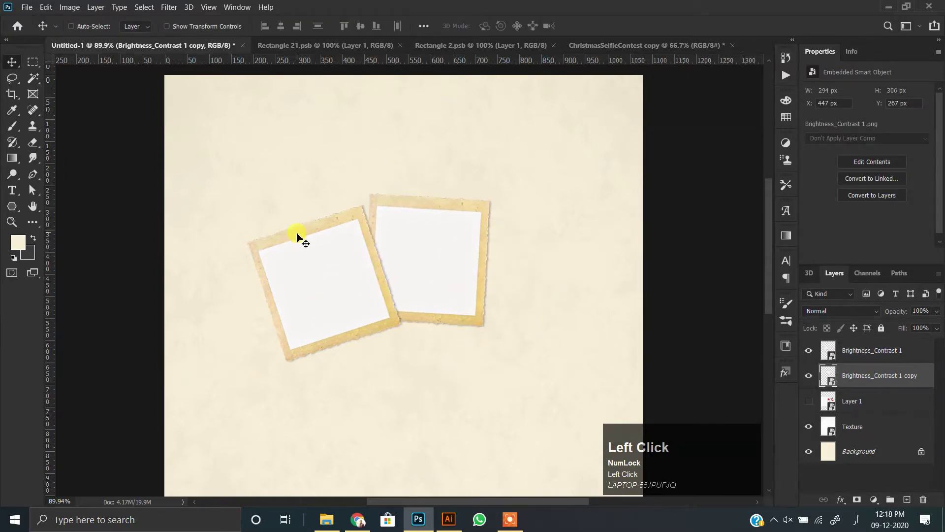
- Draw a pink square of about 204 px over the tilted frame and move its layer to the top of the stack
{"action": "scroll", "coordinate": [297, 237], "scroll_direction": "up", "scroll_amount": 4}
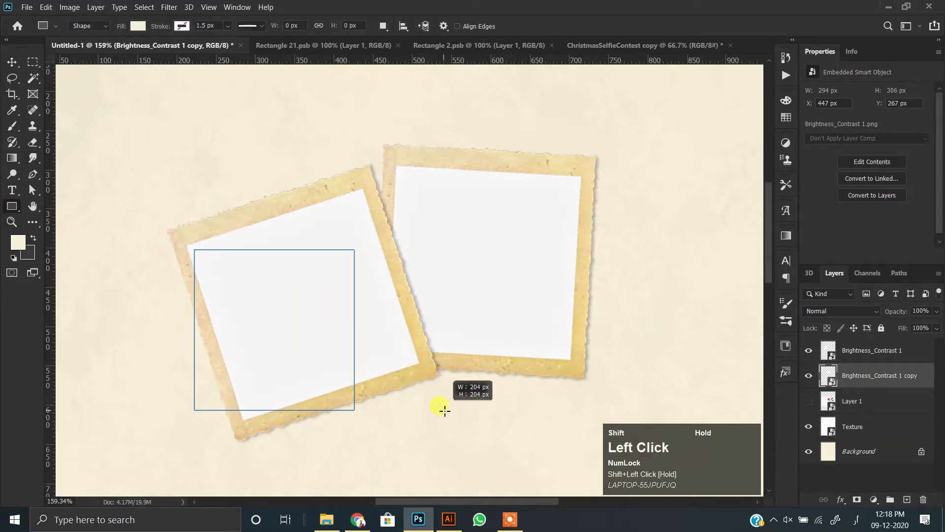
{"action": "left_click_drag", "start_coordinate": [444, 410], "coordinate": [445, 410]}
{"action": "left_click", "coordinate": [136, 27]}
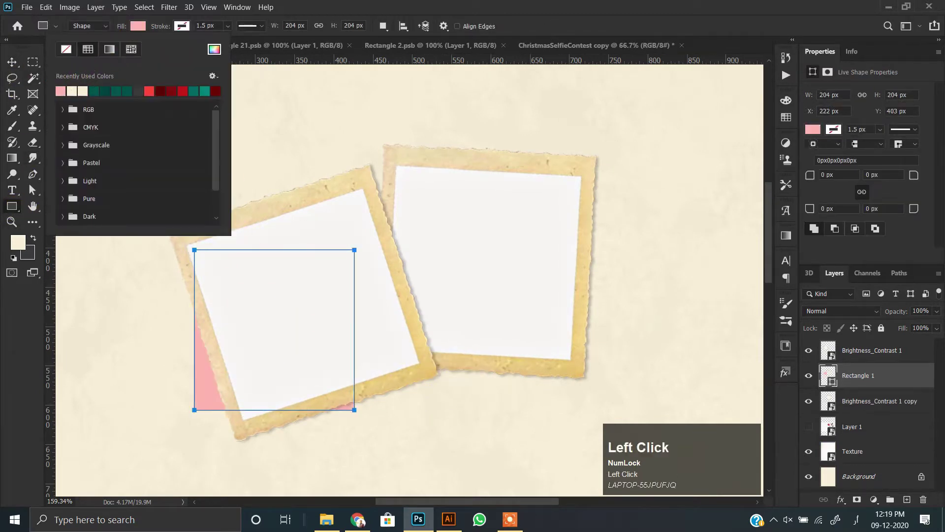
{"action": "left_click", "coordinate": [11, 61]}
{"action": "left_click", "coordinate": [823, 326]}
{"action": "left_click_drag", "start_coordinate": [855, 339], "coordinate": [855, 343]}
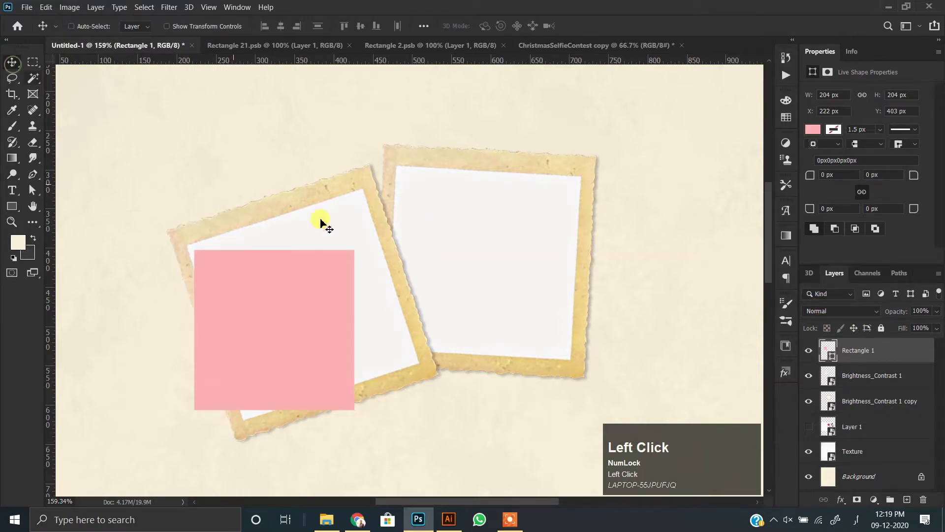
- Rotate the pink square about -18.6° and enlarge it to about 216 px to fit the tilted frame's white area
{"action": "key", "text": "ctrl+t"}
{"action": "left_click_drag", "start_coordinate": [432, 239], "coordinate": [390, 275]}
{"action": "left_click_drag", "start_coordinate": [292, 327], "coordinate": [315, 295]}
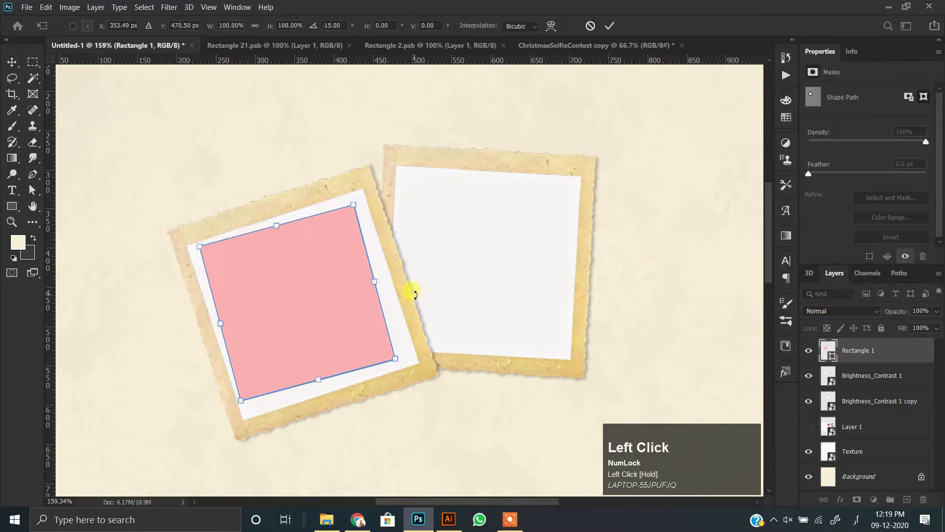
{"action": "left_click_drag", "start_coordinate": [398, 353], "coordinate": [413, 360]}
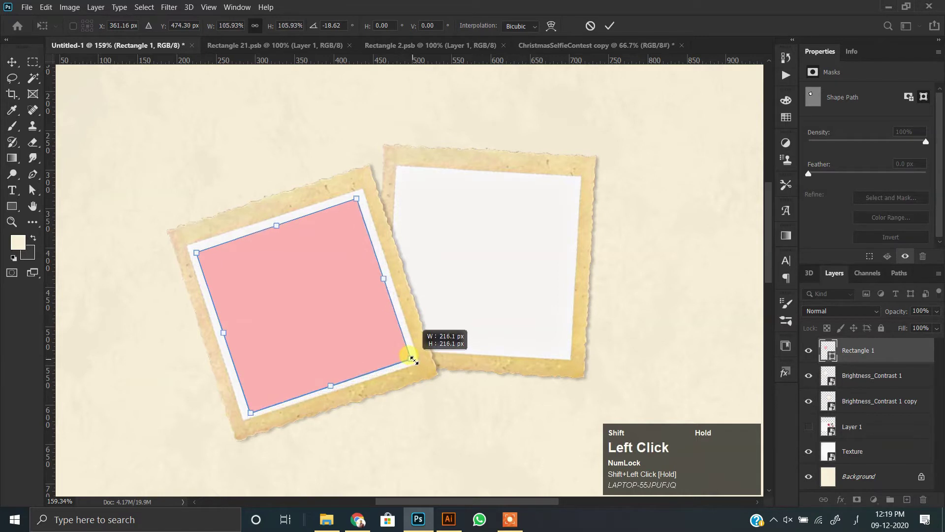
{"action": "double_click", "coordinate": [352, 272]}
{"action": "scroll", "coordinate": [379, 243], "scroll_direction": "up", "scroll_amount": 4}
{"action": "left_click", "coordinate": [379, 245], "text": "ctrl"}
{"action": "key", "text": "ctrl+t"}
{"action": "double_click", "coordinate": [372, 262]}
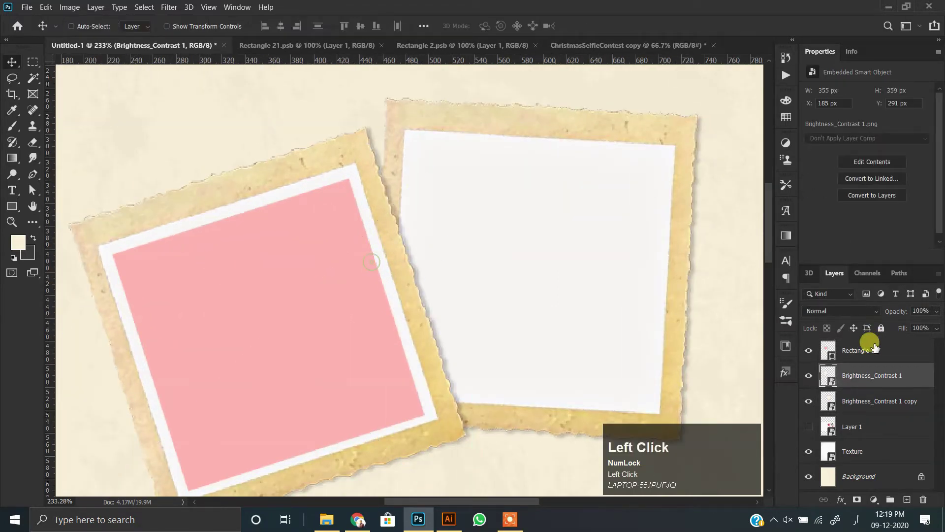
- Fine-tune the pink square's rotation and size so it leaves an even white border inside the tilted frame
{"action": "left_click", "coordinate": [876, 343]}
{"action": "key", "text": "ctrl+t"}
{"action": "left_click_drag", "start_coordinate": [452, 240], "coordinate": [458, 238]}
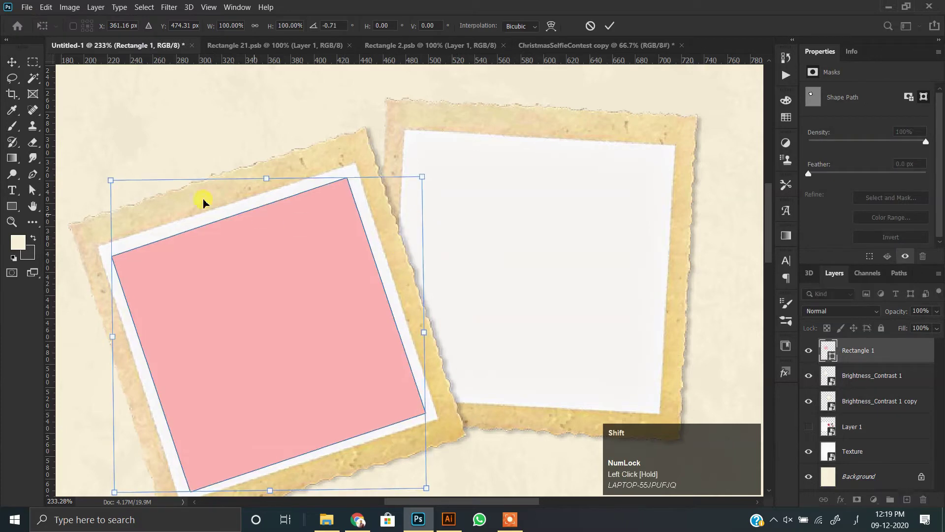
{"action": "left_click_drag", "start_coordinate": [111, 180], "coordinate": [109, 181]}
{"action": "left_click_drag", "start_coordinate": [421, 491], "coordinate": [428, 485]}
{"action": "key", "text": "Return"}
- Copy the food cups photo from its open document, clip it to the pink square and convert it to a smart object
{"action": "scroll", "coordinate": [340, 345], "scroll_direction": "down", "scroll_amount": 5}
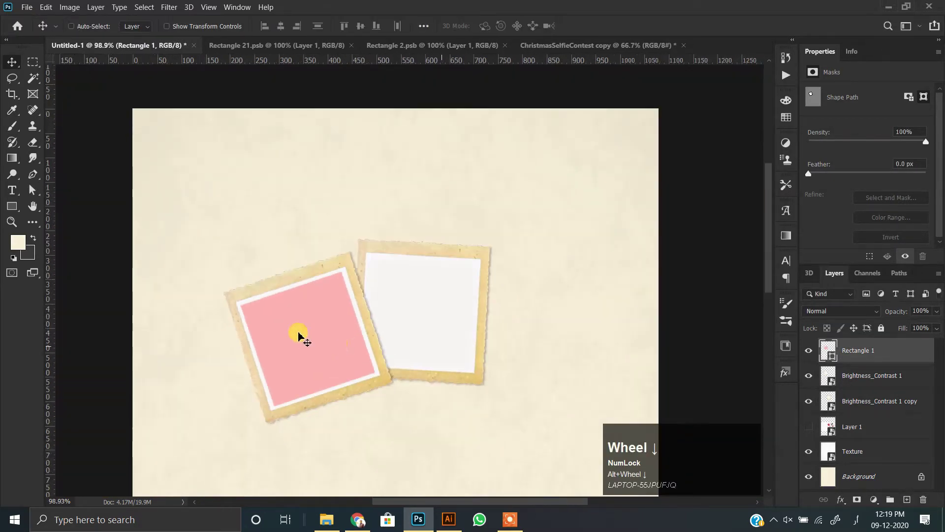
{"action": "left_click", "coordinate": [283, 43]}
{"action": "left_click_drag", "start_coordinate": [315, 276], "coordinate": [433, 310]}
{"action": "left_click", "coordinate": [863, 363], "text": "alt"}
{"action": "scroll", "coordinate": [345, 276], "scroll_direction": "up", "scroll_amount": 3}
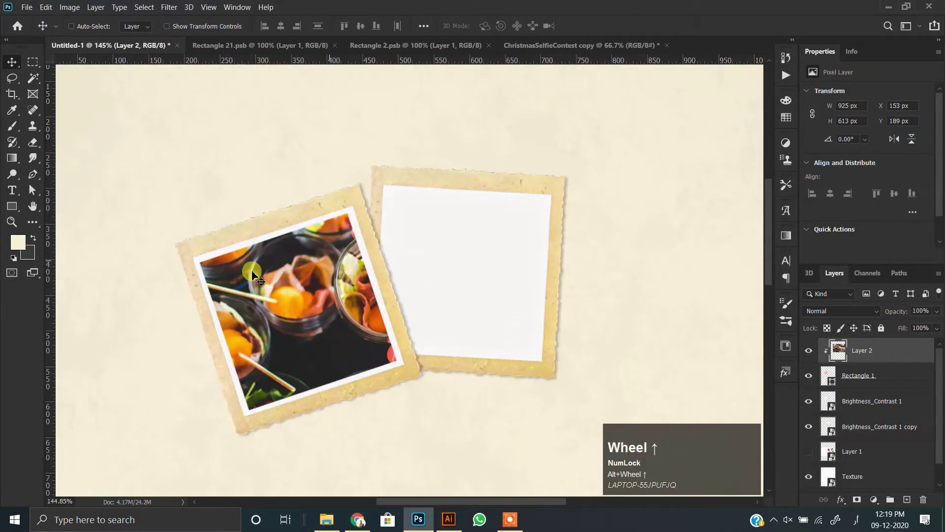
{"action": "right_click", "coordinate": [889, 379]}
- Scale the food cups photo to 45.30% and position it to fill the tilted frame's square
{"action": "key", "text": "ctrl+t"}
{"action": "scroll", "coordinate": [464, 281], "scroll_direction": "down", "scroll_amount": 5}
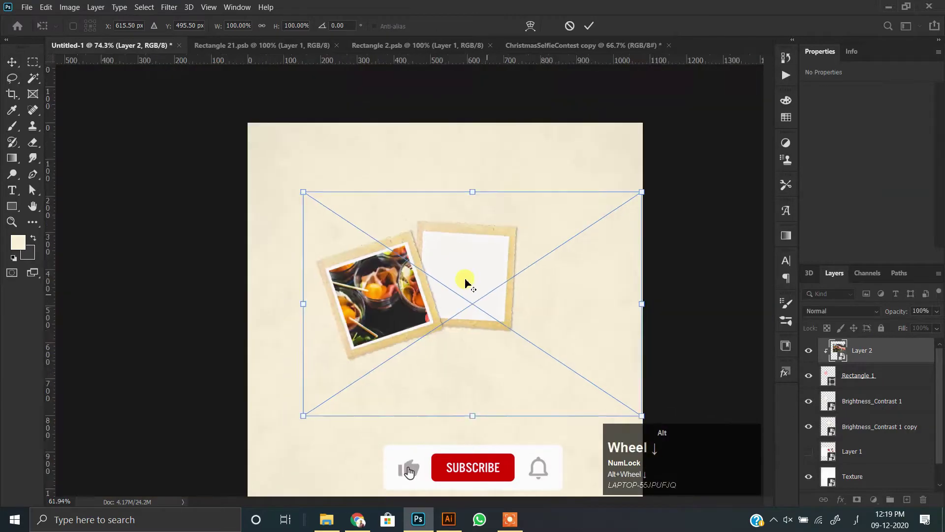
{"action": "left_click_drag", "start_coordinate": [540, 232], "coordinate": [403, 232]}
{"action": "scroll", "coordinate": [403, 231], "scroll_direction": "up", "scroll_amount": 4}
{"action": "left_click_drag", "start_coordinate": [489, 253], "coordinate": [397, 268]}
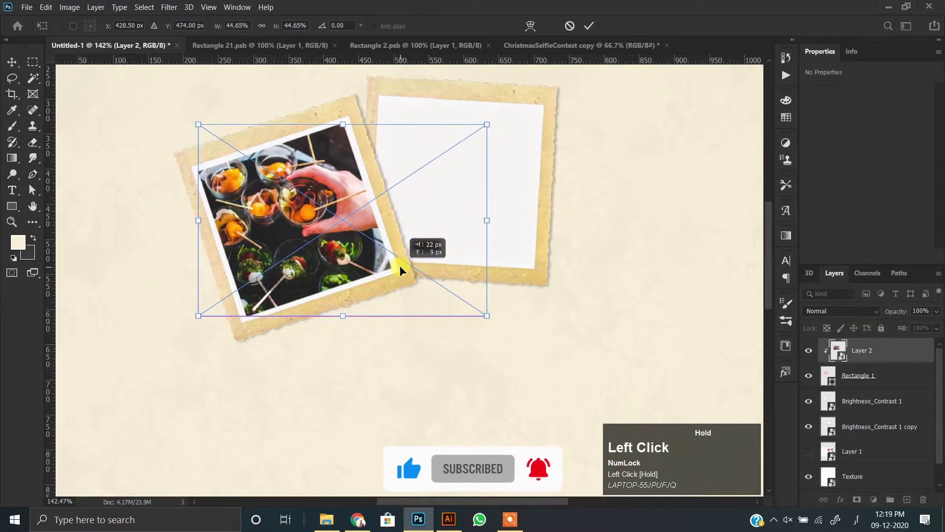
{"action": "left_click_drag", "start_coordinate": [489, 317], "coordinate": [492, 319]}
{"action": "left_click_drag", "start_coordinate": [448, 298], "coordinate": [448, 296]}
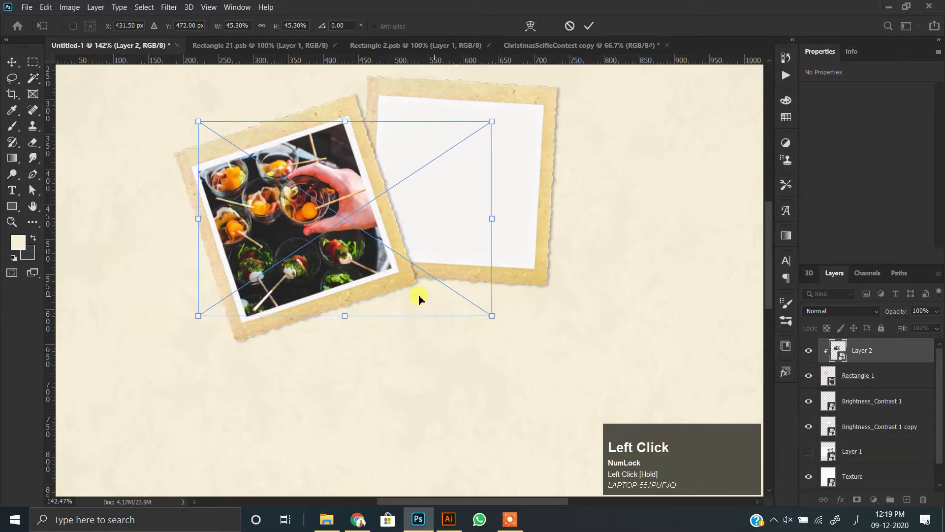
{"action": "scroll", "coordinate": [303, 297], "scroll_direction": "up", "scroll_amount": 3}
{"action": "left_click_drag", "start_coordinate": [343, 243], "coordinate": [356, 326]}
{"action": "key", "text": "Return"}
- Duplicate the food photo together with its clipping square beneath the Brightness_Contrast 1 layer and move the pair over the second frame
{"action": "scroll", "coordinate": [327, 236], "scroll_direction": "down", "scroll_amount": 5}
{"action": "scroll", "coordinate": [327, 235], "scroll_direction": "up", "scroll_amount": 1}
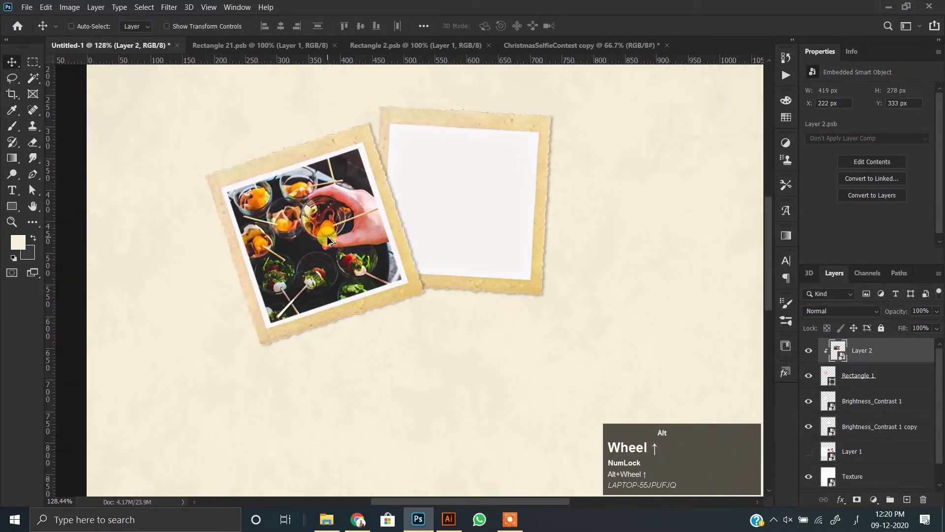
{"action": "left_click_drag", "start_coordinate": [440, 186], "coordinate": [396, 267]}
{"action": "scroll", "coordinate": [402, 267], "scroll_direction": "up", "scroll_amount": 1}
{"action": "left_click", "coordinate": [402, 266]}
{"action": "left_click", "coordinate": [881, 427]}
{"action": "left_click", "coordinate": [867, 376]}
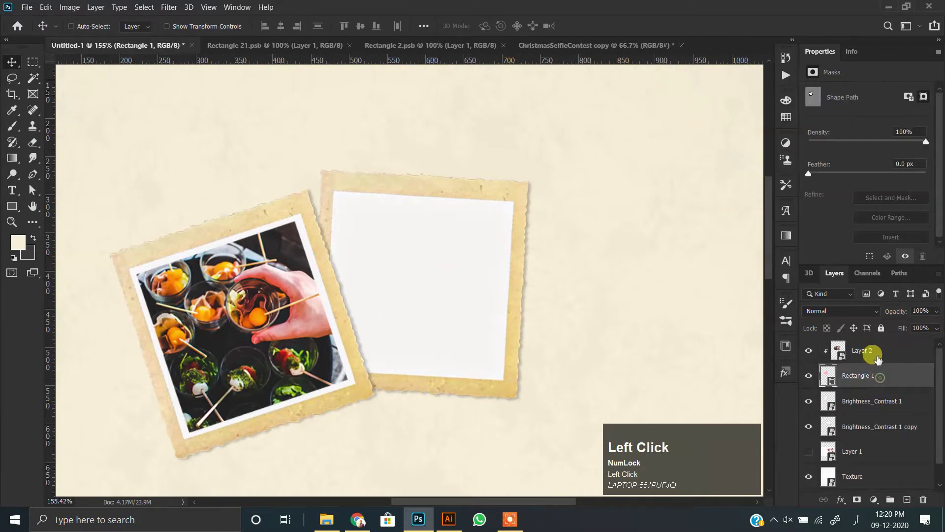
{"action": "left_click", "coordinate": [870, 354], "text": "ctrl"}
{"action": "left_click_drag", "start_coordinate": [872, 385], "coordinate": [865, 463]}
{"action": "left_click_drag", "start_coordinate": [277, 299], "coordinate": [427, 291]}
- Rotate the copied photo and square about 22.3° and nudge them into the second frame
{"action": "key", "text": "ctrl+t"}
{"action": "left_click_drag", "start_coordinate": [635, 290], "coordinate": [652, 369]}
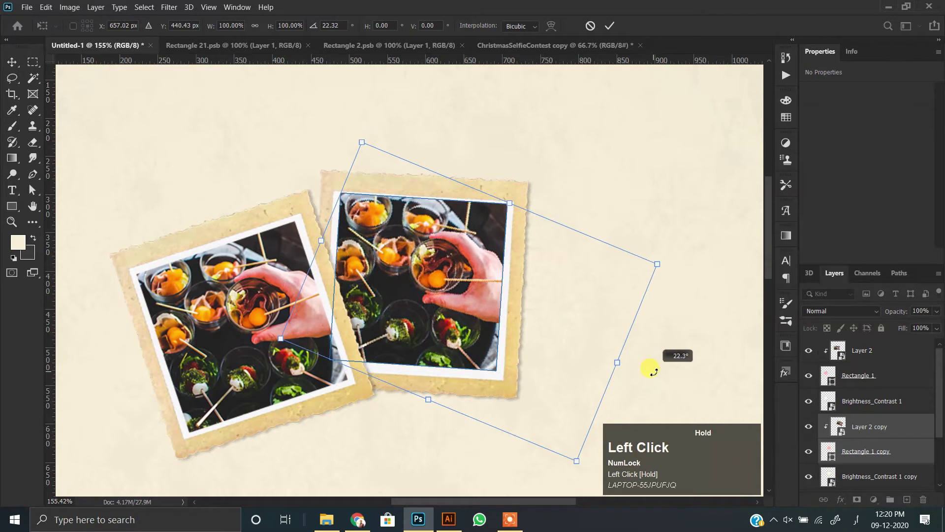
{"action": "key", "text": "shift+Right"}
{"action": "key", "text": "Left"}
{"action": "key", "text": "Left"}
{"action": "key", "text": "Left"}
{"action": "key", "text": "Left"}
{"action": "key", "text": "Left"}
{"action": "key", "text": "Left"}
{"action": "key", "text": "Left"}
{"action": "key", "text": "Left"}
{"action": "key", "text": "Left"}
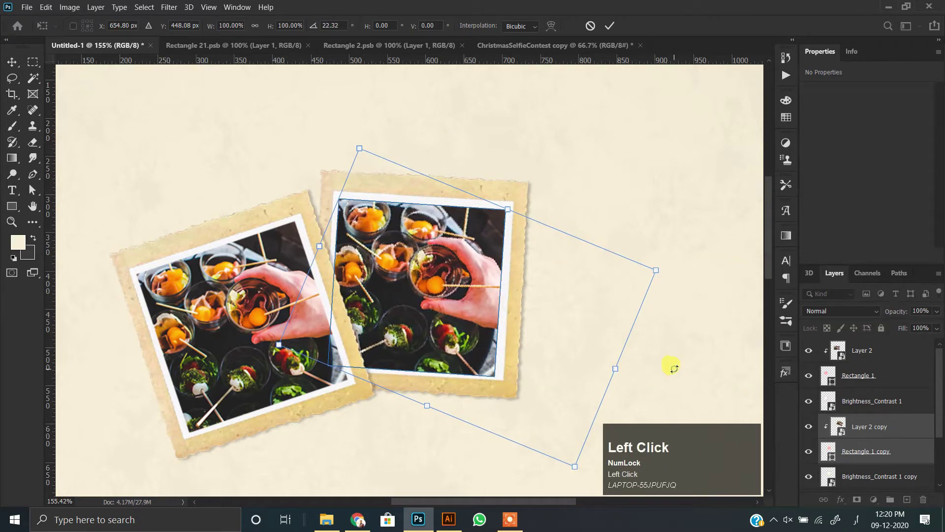
- Fine-tune the copied pair's rotation and position to leave an even white border inside the second frame
{"action": "left_click_drag", "start_coordinate": [675, 369], "coordinate": [661, 365]}
{"action": "key", "text": "Right"}
{"action": "key", "text": "Right"}
{"action": "key", "text": "Right"}
{"action": "key", "text": "Right"}
{"action": "key", "text": "Right"}
{"action": "key", "text": "Up"}
{"action": "key", "text": "Up"}
{"action": "key", "text": "Left"}
{"action": "key", "text": "Left"}
{"action": "key", "text": "Left"}
{"action": "double_click", "coordinate": [425, 307]}
- Delete the copied food photo over the second frame and select the remaining Rectangle 1 copy square
{"action": "scroll", "coordinate": [426, 291], "scroll_direction": "up", "scroll_amount": 3}
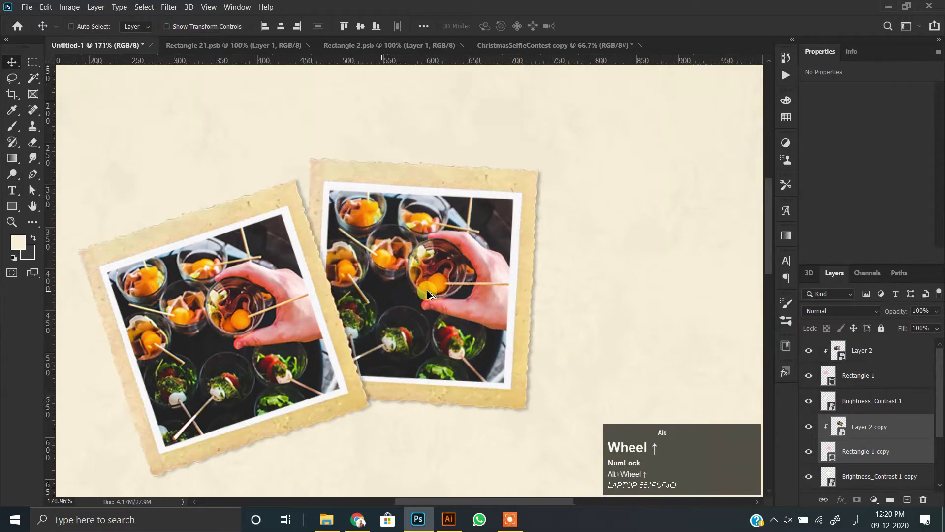
{"action": "left_click", "coordinate": [876, 434]}
{"action": "key", "text": "BackSpace"}
{"action": "left_click", "coordinate": [874, 427]}
{"action": "key", "text": "alt+Tab"}
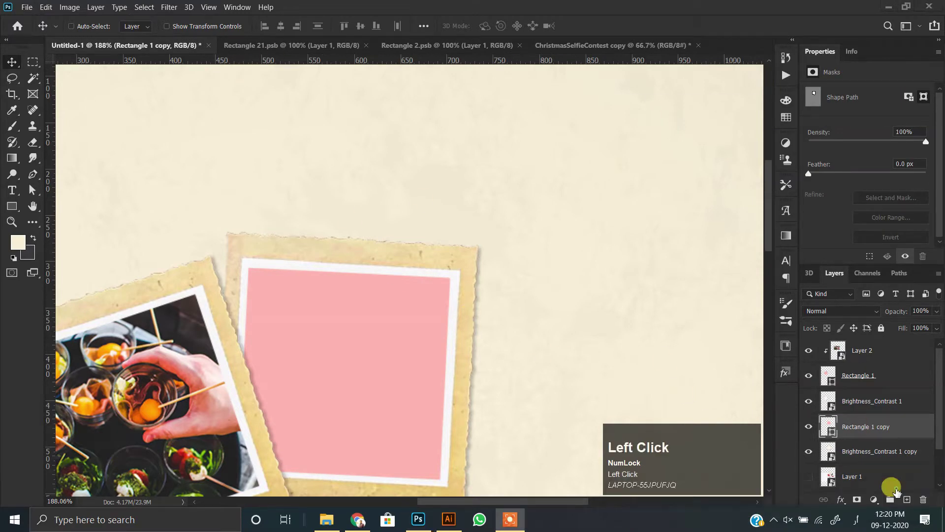
- Copy the photo of the woman eating from Rectangle 21.psb into Untitled-1, above the second frame's square
{"action": "left_click", "coordinate": [291, 45]}
{"action": "left_click", "coordinate": [366, 45]}
{"action": "left_click", "coordinate": [296, 45]}
{"action": "left_click_drag", "start_coordinate": [389, 232], "coordinate": [226, 148]}
{"action": "scroll", "coordinate": [345, 246], "scroll_direction": "down", "scroll_amount": 2}
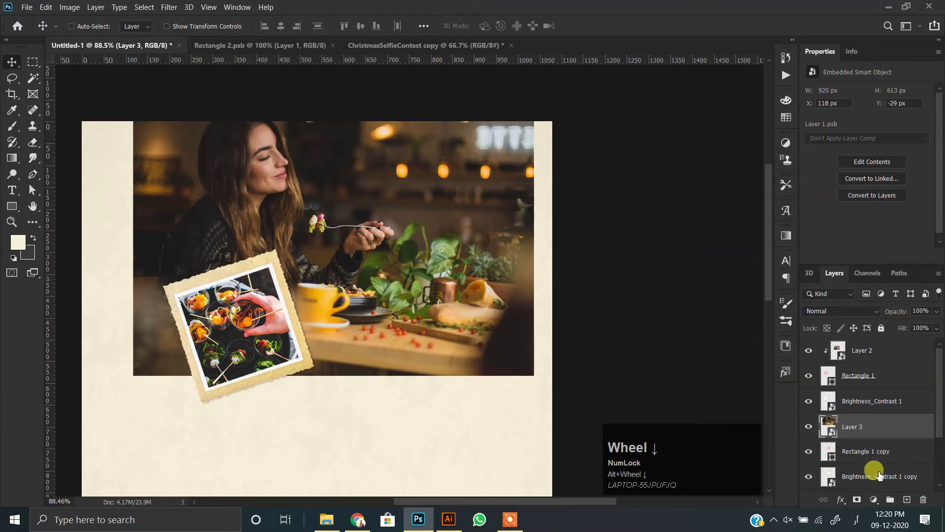
- Clip the photo of the woman eating to the Rectangle 1 copy square in the second frame
{"action": "left_click", "coordinate": [870, 440], "text": "alt"}
{"action": "right_click", "coordinate": [919, 426]}
{"action": "left_click", "coordinate": [661, 281]}
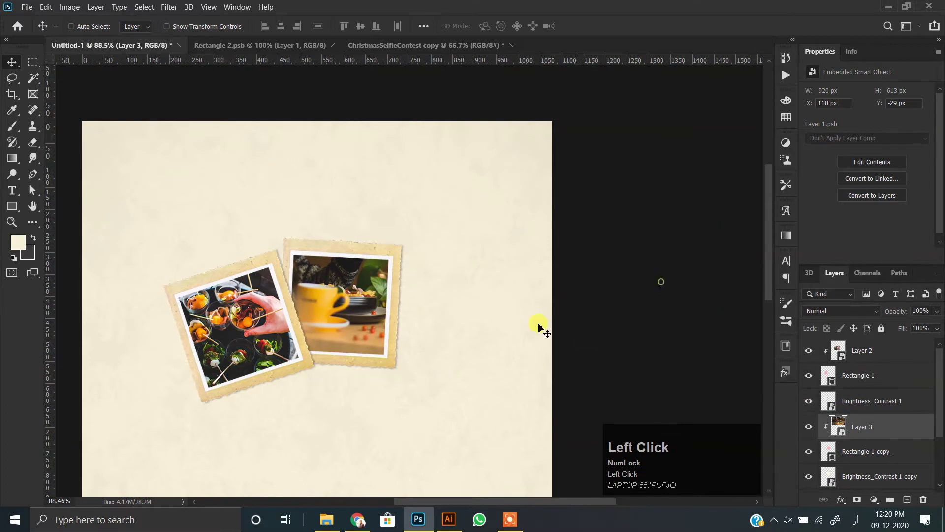
- Flip the photo of the woman eating horizontally, scale it to about 39% and rotate it about 3.9° to fit the second frame
{"action": "key", "text": "ctrl+t"}
{"action": "right_click", "coordinate": [306, 232]}
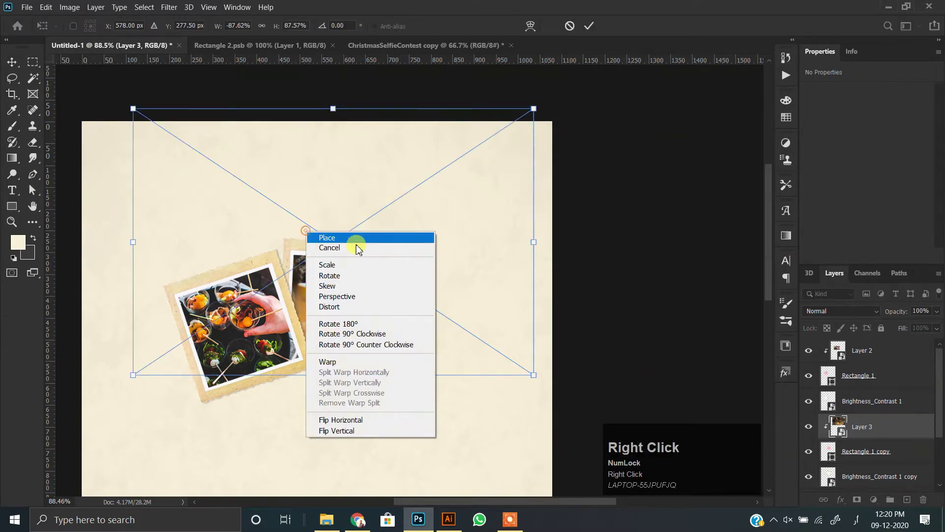
{"action": "left_click", "coordinate": [356, 419]}
{"action": "left_click_drag", "start_coordinate": [534, 108], "coordinate": [310, 257]}
{"action": "left_click_drag", "start_coordinate": [255, 312], "coordinate": [360, 308]}
{"action": "scroll", "coordinate": [360, 309], "scroll_direction": "up", "scroll_amount": 9}
{"action": "left_click_drag", "start_coordinate": [595, 287], "coordinate": [588, 305]}
{"action": "left_click_drag", "start_coordinate": [381, 364], "coordinate": [389, 359]}
{"action": "left_click_drag", "start_coordinate": [331, 360], "coordinate": [578, 224]}
{"action": "mouse_move", "coordinate": [335, 307]}
{"action": "left_mouse_down"}
{"action": "mouse_move", "coordinate": [322, 319]}
{"action": "mouse_move", "coordinate": [335, 314]}
{"action": "left_mouse_up"}
{"action": "left_click_drag", "start_coordinate": [659, 205], "coordinate": [483, 365]}
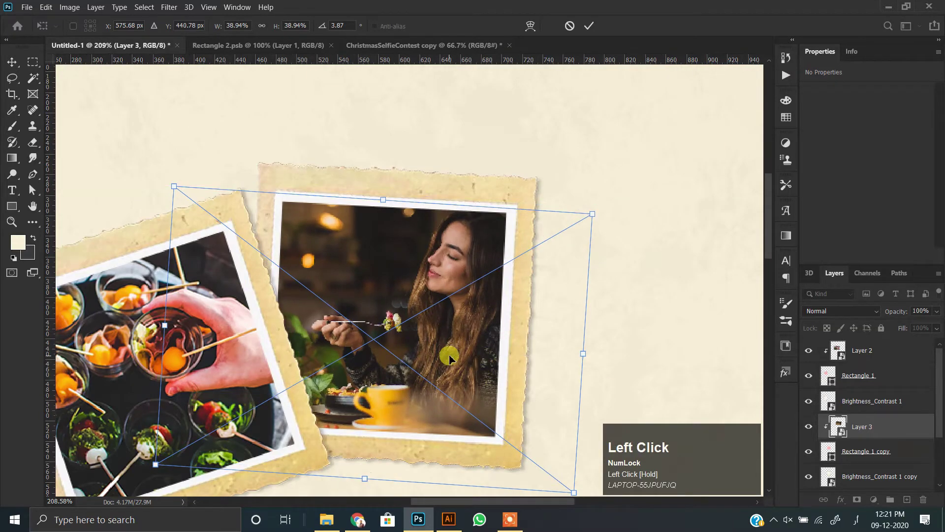
{"action": "key", "text": "Return"}
- Select the second frame with its square and photo, and nudge them slightly into place beside the first frame
{"action": "scroll", "coordinate": [458, 283], "scroll_direction": "down", "scroll_amount": 5}
{"action": "scroll", "coordinate": [458, 283], "scroll_direction": "down", "scroll_amount": 8}
{"action": "scroll", "coordinate": [458, 283], "scroll_direction": "up", "scroll_amount": 4}
{"action": "scroll", "coordinate": [458, 283], "scroll_direction": "down", "scroll_amount": 1}
{"action": "left_click_drag", "start_coordinate": [450, 283], "coordinate": [433, 334]}
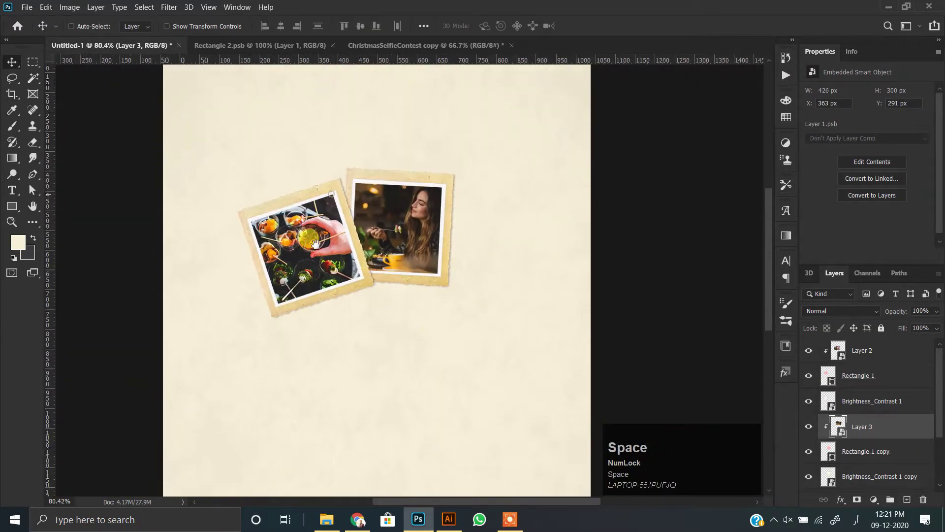
{"action": "left_click", "coordinate": [878, 457], "text": "ctrl"}
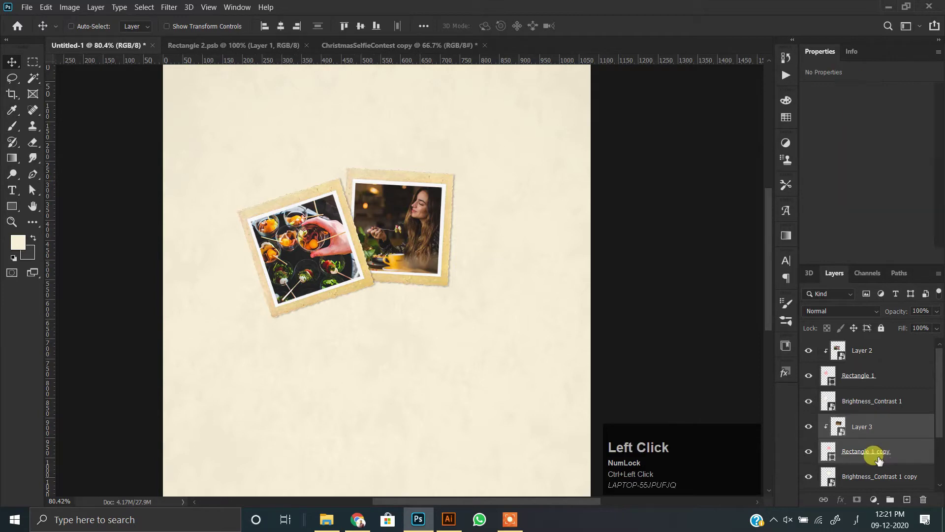
{"action": "left_click_drag", "start_coordinate": [378, 219], "coordinate": [376, 213]}
{"action": "scroll", "coordinate": [356, 204], "scroll_direction": "down", "scroll_amount": 5}
{"action": "scroll", "coordinate": [404, 179], "scroll_direction": "up", "scroll_amount": 2}
{"action": "left_click", "coordinate": [404, 179]}
{"action": "scroll", "coordinate": [401, 182], "scroll_direction": "down", "scroll_amount": 2}
{"action": "scroll", "coordinate": [402, 182], "scroll_direction": "up", "scroll_amount": 1}
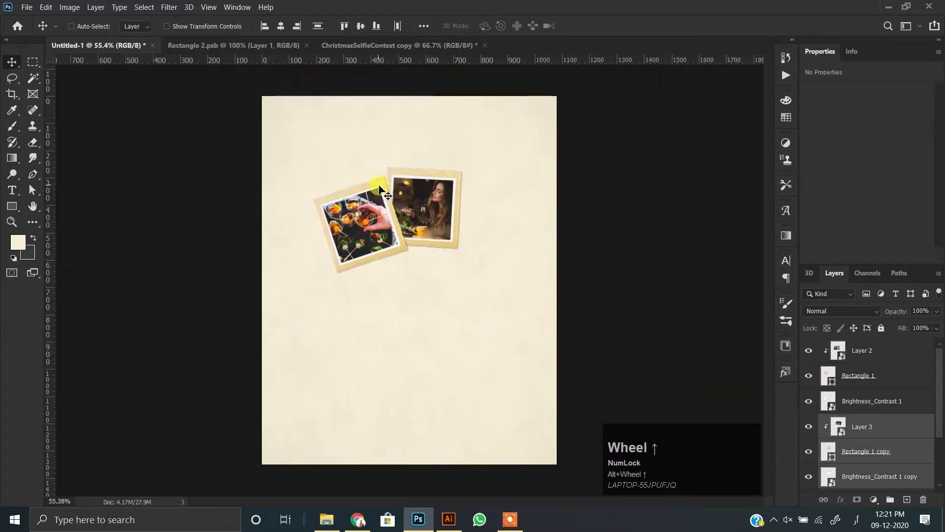
- Select all layers of both photo frames, resize them slightly together and reposition them in the poster's upper middle
{"action": "left_click", "coordinate": [866, 356], "text": "ctrl"}
{"action": "left_click_drag", "start_coordinate": [415, 239], "coordinate": [429, 250]}
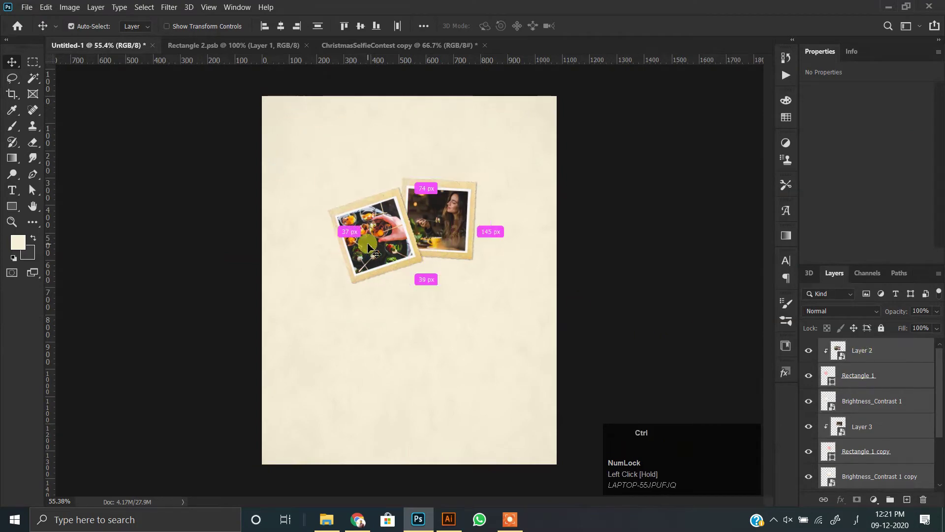
{"action": "key", "text": "ctrl+t"}
{"action": "left_click_drag", "start_coordinate": [490, 231], "coordinate": [502, 231]}
{"action": "left_click_drag", "start_coordinate": [439, 234], "coordinate": [434, 226]}
{"action": "key", "text": "Return"}
{"action": "scroll", "coordinate": [366, 197], "scroll_direction": "up", "scroll_amount": 5}
{"action": "left_click_drag", "start_coordinate": [346, 178], "coordinate": [316, 273]}
- Close Rectangle 2.psb, copy the steak and fries plate from ChristmasSelfieContest copy into Untitled-1 and scale it down at the upper left
{"action": "left_click", "coordinate": [265, 46]}
{"action": "left_click", "coordinate": [307, 45]}
{"action": "left_click", "coordinate": [324, 47]}
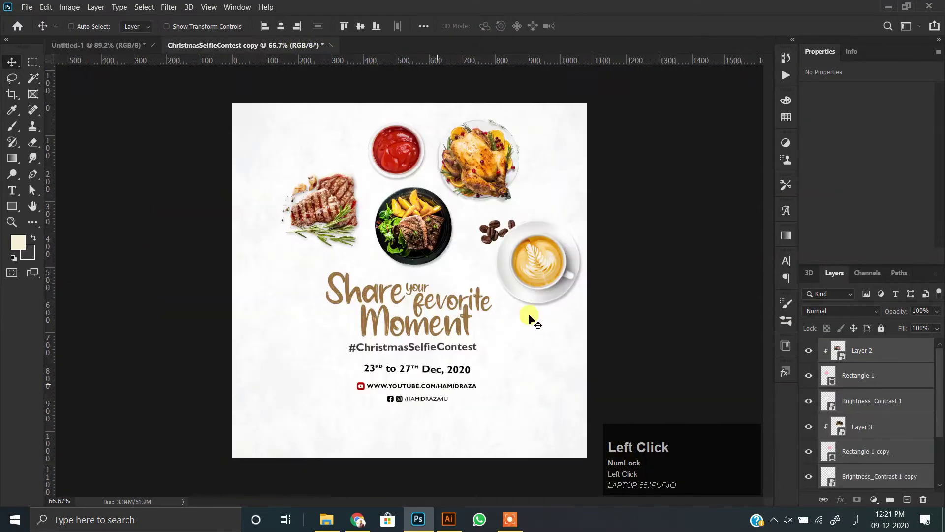
{"action": "left_click", "coordinate": [418, 231], "text": "ctrl"}
{"action": "left_click_drag", "start_coordinate": [403, 230], "coordinate": [279, 309]}
{"action": "key", "text": "ctrl+t"}
{"action": "left_click_drag", "start_coordinate": [333, 295], "coordinate": [314, 298]}
{"action": "left_click_drag", "start_coordinate": [264, 315], "coordinate": [274, 315]}
{"action": "key", "text": "Return"}
- Enlarge the steak and fries plate slightly to about 224 px wide, above the first photo frame
{"action": "scroll", "coordinate": [274, 312], "scroll_direction": "down", "scroll_amount": 4}
{"action": "scroll", "coordinate": [278, 310], "scroll_direction": "up", "scroll_amount": 1}
{"action": "left_click_drag", "start_coordinate": [351, 241], "coordinate": [336, 370]}
{"action": "key", "text": "ctrl+t"}
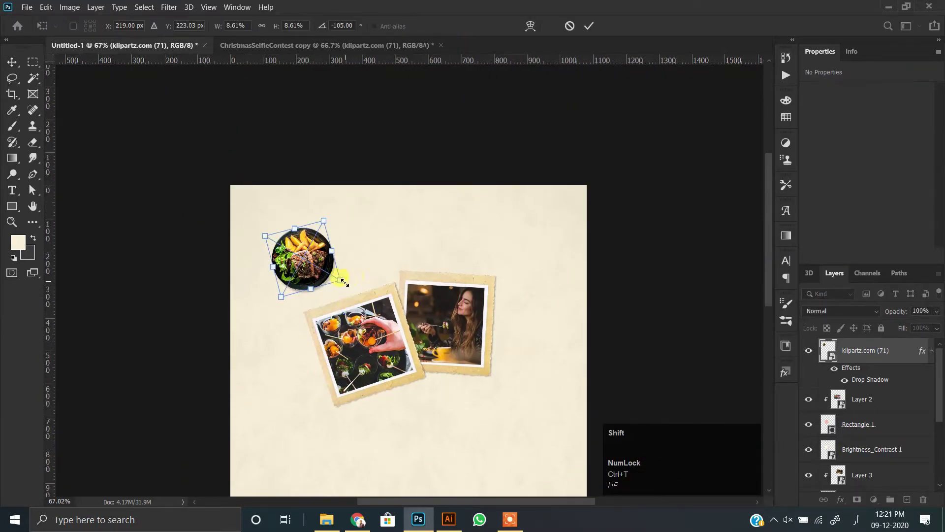
{"action": "left_click_drag", "start_coordinate": [338, 282], "coordinate": [348, 290]}
{"action": "key", "text": "Return"}
{"action": "scroll", "coordinate": [303, 274], "scroll_direction": "down", "scroll_amount": 1}
- Copy the roast chicken plate into Untitled-1, scale it to about 202 px wide and let it overlap the poster's top edge
{"action": "left_click", "coordinate": [303, 48]}
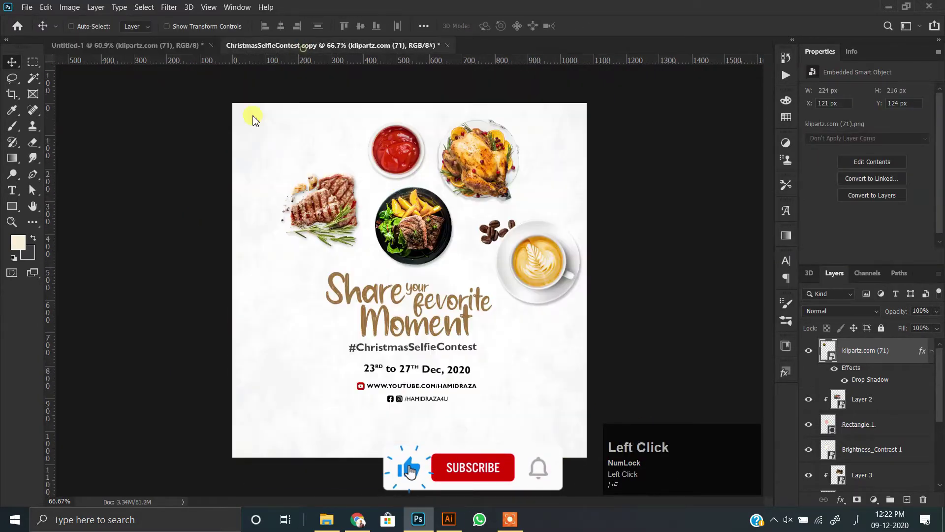
{"action": "left_click_drag", "start_coordinate": [473, 156], "coordinate": [356, 84]}
{"action": "key", "text": "ctrl+t"}
{"action": "left_click_drag", "start_coordinate": [400, 121], "coordinate": [375, 102]}
{"action": "left_click_drag", "start_coordinate": [322, 79], "coordinate": [367, 97]}
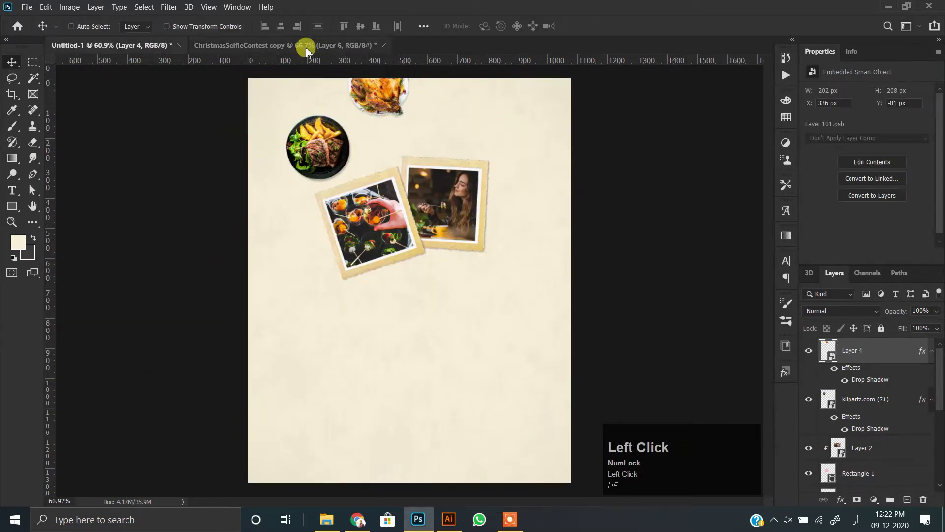
- Copy the ketchup bowl into Untitled-1, scaled to about 92 px wide, above the steak and fries plate
{"action": "left_click", "coordinate": [306, 48]}
{"action": "left_click_drag", "start_coordinate": [394, 148], "coordinate": [306, 105]}
{"action": "key", "text": "ctrl+t"}
{"action": "key", "text": "Return"}
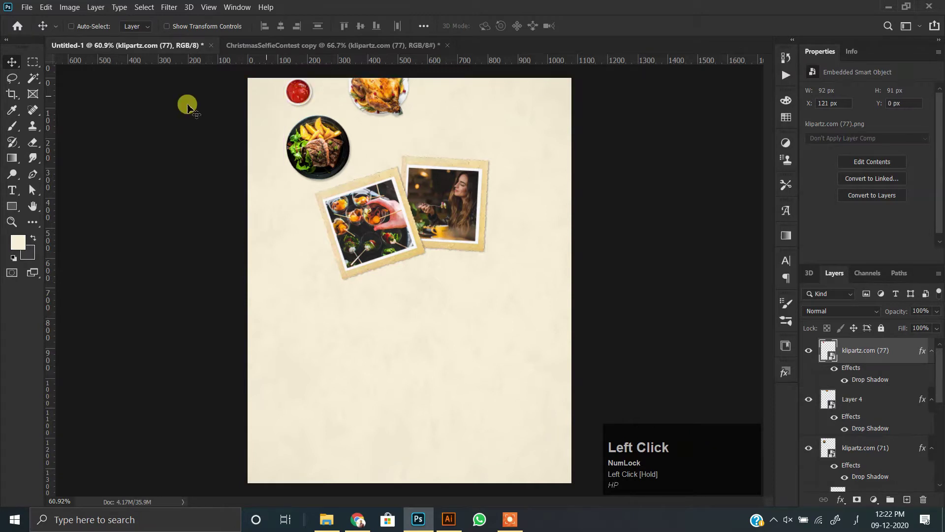
- Copy the grilled steak with rosemary into Untitled-1 and scale it to about 8% in the poster's upper-left corner
{"action": "left_click", "coordinate": [248, 45]}
{"action": "left_click", "coordinate": [317, 211], "text": "ctrl"}
{"action": "left_click_drag", "start_coordinate": [317, 210], "coordinate": [269, 126]}
{"action": "key", "text": "ctrl+t"}
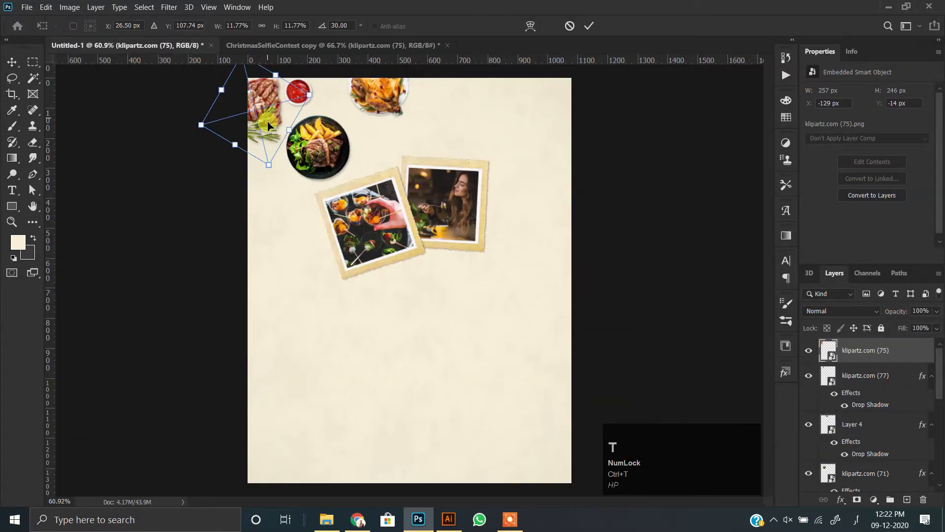
{"action": "left_click_drag", "start_coordinate": [201, 126], "coordinate": [234, 115]}
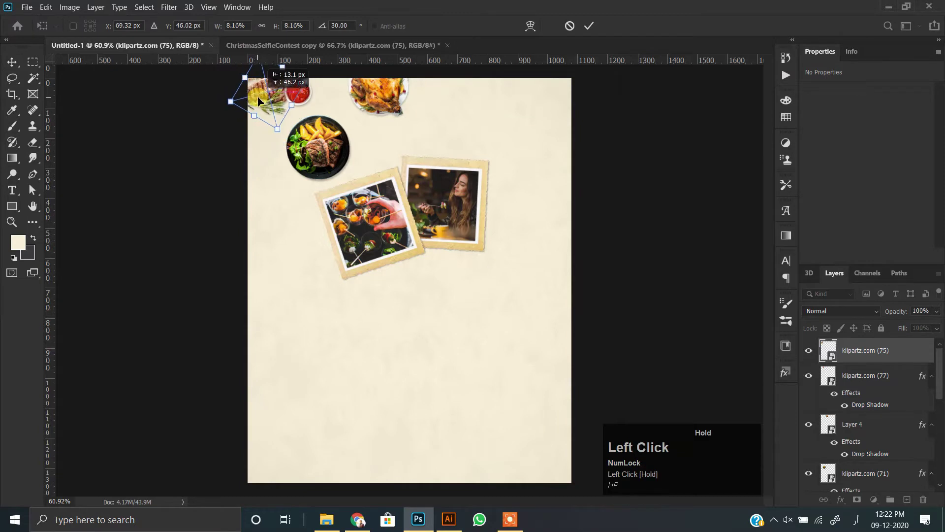
- Reposition the ketchup bowl and the steak and fries plate to space out the food items evenly
{"action": "left_click", "coordinate": [296, 98], "text": "ctrl"}
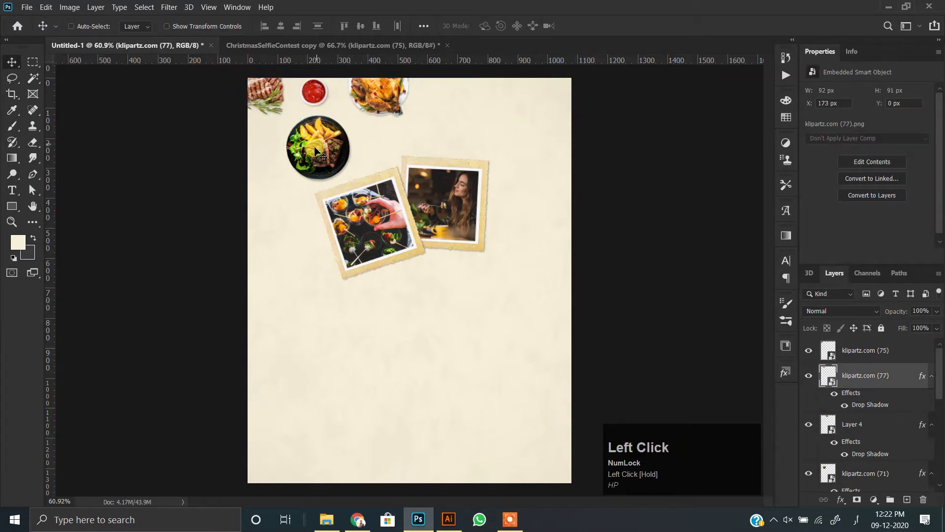
{"action": "left_click_drag", "start_coordinate": [319, 148], "coordinate": [311, 158]}
{"action": "left_click_drag", "start_coordinate": [321, 106], "coordinate": [321, 108]}
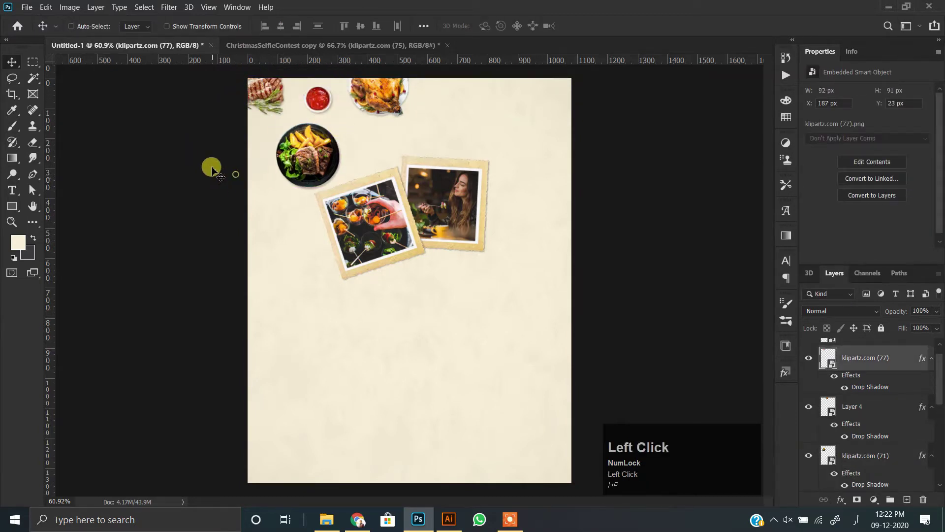
- Show the hidden Christmas decorations on Layer 1, scale them to about 21.8% and rotate them to about -33.5° around the food
{"action": "left_click", "coordinate": [270, 96]}
{"action": "scroll", "coordinate": [859, 422], "scroll_direction": "down", "scroll_amount": 10}
{"action": "left_click", "coordinate": [808, 426]}
{"action": "left_click_drag", "start_coordinate": [482, 308], "coordinate": [328, 179]}
{"action": "left_click_drag", "start_coordinate": [512, 278], "coordinate": [327, 235]}
{"action": "key", "text": "ctrl+t"}
{"action": "left_click_drag", "start_coordinate": [340, 306], "coordinate": [427, 240]}
{"action": "left_click_drag", "start_coordinate": [274, 194], "coordinate": [259, 214]}
{"action": "scroll", "coordinate": [300, 147], "scroll_direction": "down", "scroll_amount": 3}
{"action": "left_click_drag", "start_coordinate": [314, 129], "coordinate": [275, 211]}
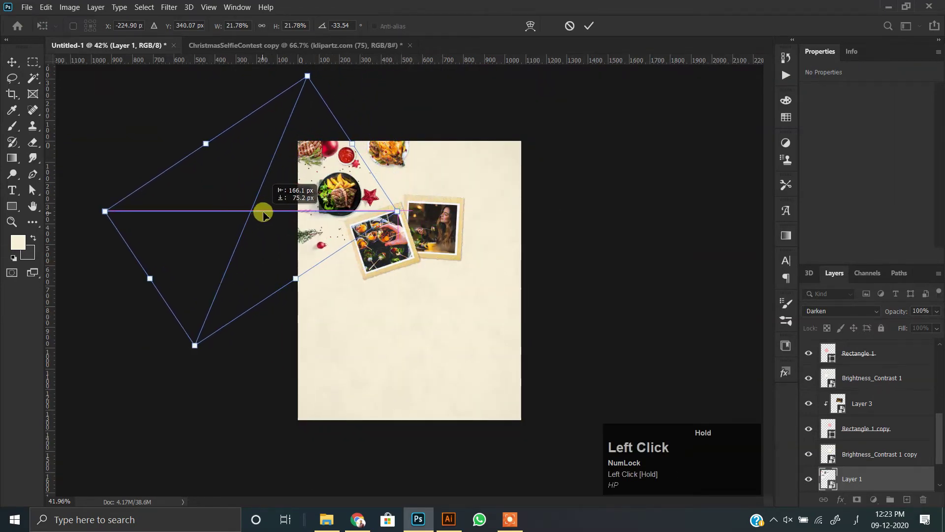
- Reposition the Layer 1 decorations, enlarge them to about 24.6% and rotate them to about -49.4°
{"action": "scroll", "coordinate": [354, 229], "scroll_direction": "up", "scroll_amount": 8}
{"action": "scroll", "coordinate": [355, 247], "scroll_direction": "up", "scroll_amount": 3}
{"action": "left_click_drag", "start_coordinate": [327, 266], "coordinate": [310, 280]}
{"action": "scroll", "coordinate": [326, 265], "scroll_direction": "down", "scroll_amount": 3}
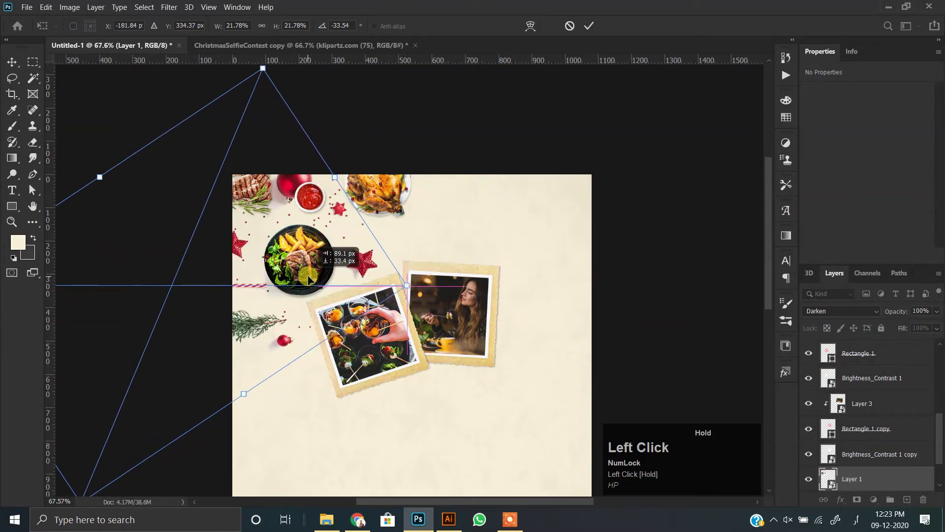
{"action": "scroll", "coordinate": [326, 215], "scroll_direction": "down", "scroll_amount": 2}
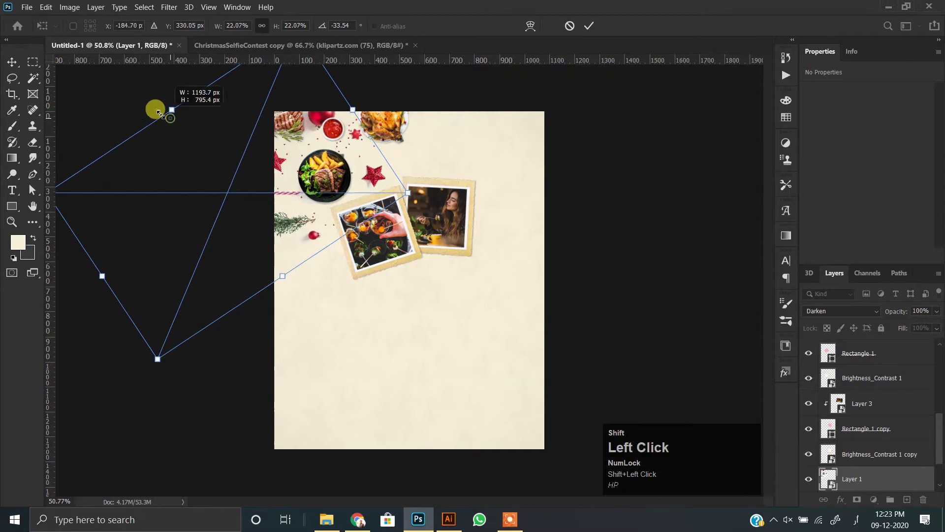
{"action": "left_click_drag", "start_coordinate": [453, 140], "coordinate": [451, 130]}
{"action": "left_click_drag", "start_coordinate": [139, 279], "coordinate": [146, 305]}
{"action": "scroll", "coordinate": [138, 318], "scroll_direction": "down", "scroll_amount": 1}
{"action": "left_click", "coordinate": [84, 277], "text": "shift"}
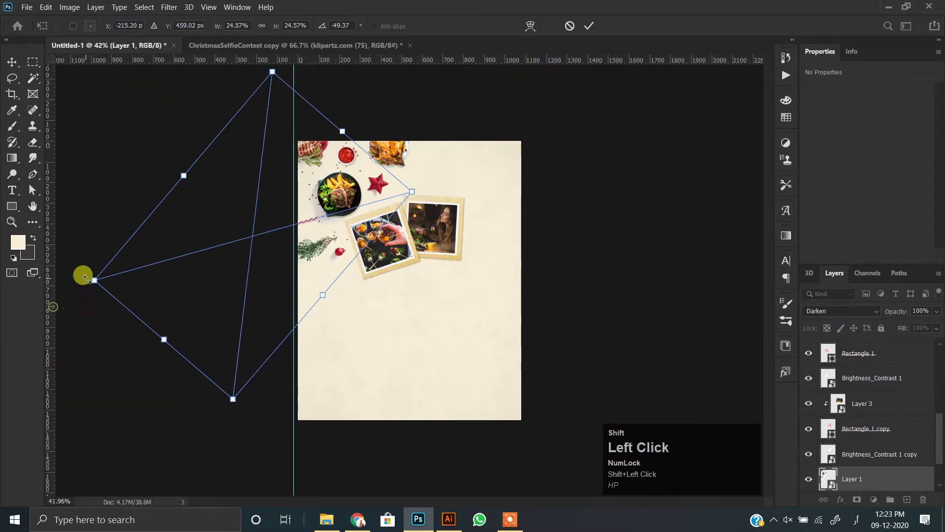
- Reduce the Layer 1 decorations to about 21.5%, rotate them to about -52.6° and settle them around the food
{"action": "scroll", "coordinate": [306, 207], "scroll_direction": "up", "scroll_amount": 5}
{"action": "left_click_drag", "start_coordinate": [302, 127], "coordinate": [302, 238]}
{"action": "scroll", "coordinate": [308, 214], "scroll_direction": "up", "scroll_amount": 3}
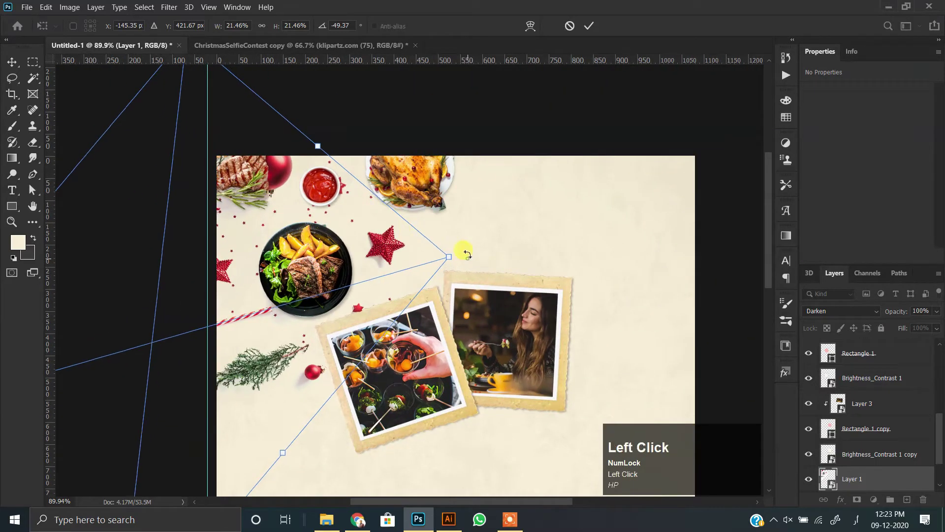
{"action": "left_click_drag", "start_coordinate": [410, 237], "coordinate": [461, 241]}
{"action": "left_click_drag", "start_coordinate": [324, 279], "coordinate": [324, 283]}
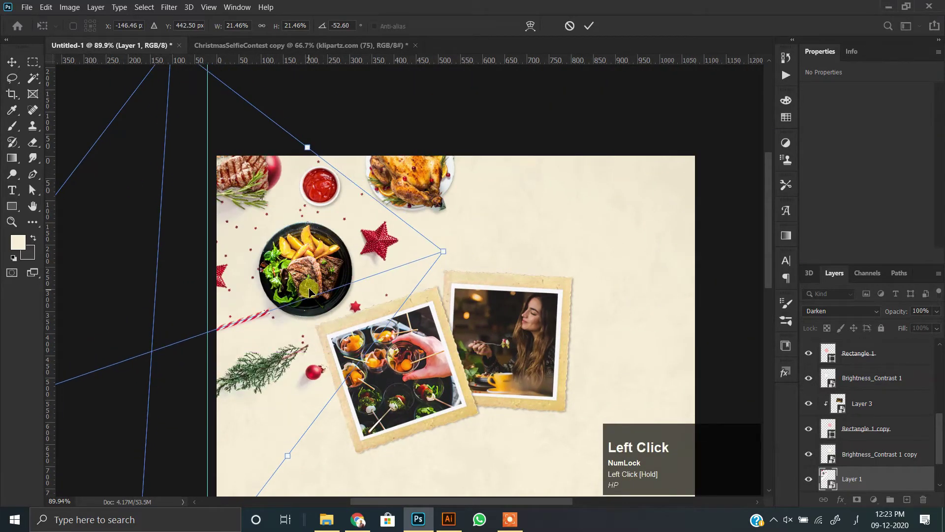
{"action": "scroll", "coordinate": [314, 288], "scroll_direction": "down", "scroll_amount": 3}
{"action": "double_click", "coordinate": [318, 166]}
- Add a layer mask to Layer 1 and paint out the red ball beside the steak and the small star near the first frame
{"action": "scroll", "coordinate": [318, 166], "scroll_direction": "up", "scroll_amount": 4}
{"action": "left_click_drag", "start_coordinate": [223, 164], "coordinate": [177, 250]}
{"action": "scroll", "coordinate": [167, 293], "scroll_direction": "down", "scroll_amount": 2}
{"action": "scroll", "coordinate": [166, 293], "scroll_direction": "up", "scroll_amount": 1}
{"action": "left_click", "coordinate": [856, 499]}
{"action": "left_click", "coordinate": [15, 127]}
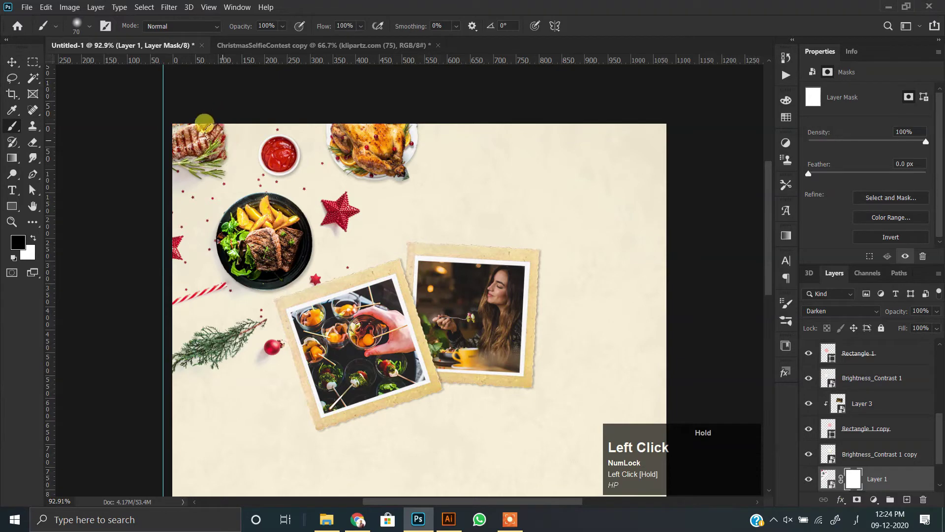
{"action": "scroll", "coordinate": [235, 322], "scroll_direction": "up", "scroll_amount": 5}
{"action": "left_click_drag", "start_coordinate": [234, 322], "coordinate": [233, 343]}
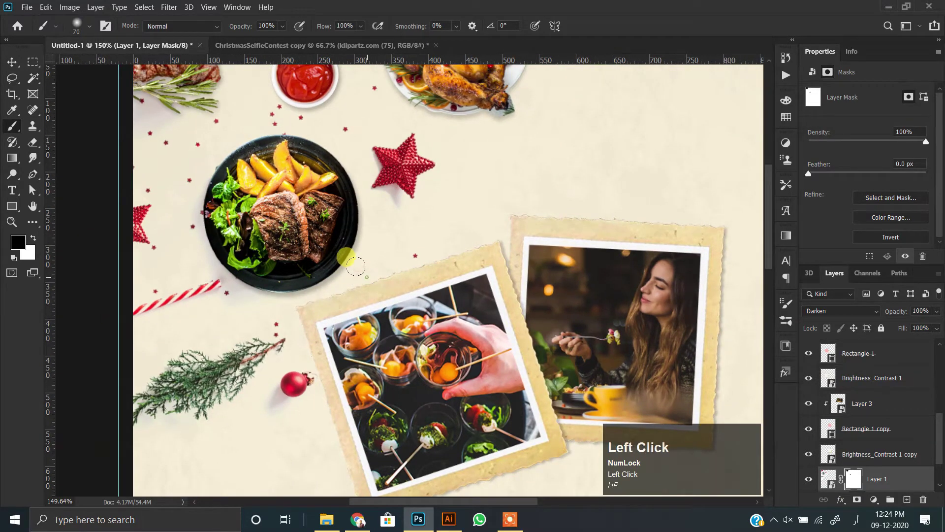
{"action": "scroll", "coordinate": [249, 439], "scroll_direction": "down", "scroll_amount": 4}
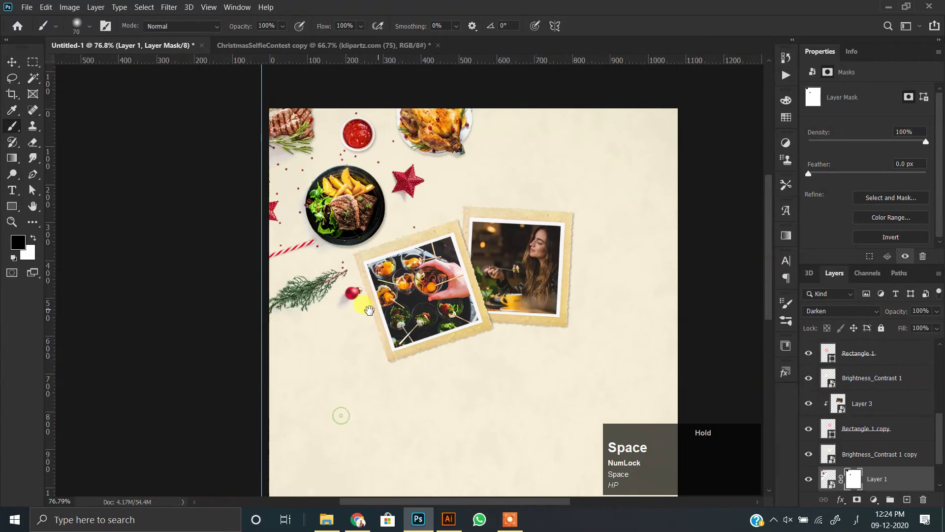
- Duplicate the Layer 1 decorations and move the copy to the poster's upper-right corner
{"action": "left_click", "coordinate": [12, 62]}
{"action": "scroll", "coordinate": [355, 250], "scroll_direction": "down", "scroll_amount": 2}
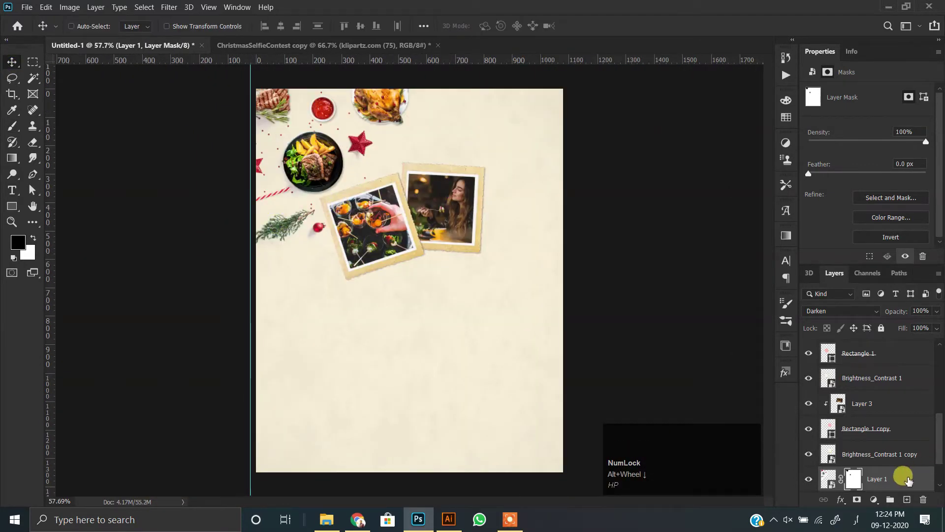
{"action": "left_click", "coordinate": [878, 486]}
{"action": "key", "text": "ctrl+z"}
{"action": "scroll", "coordinate": [861, 480], "scroll_direction": "down", "scroll_amount": 3}
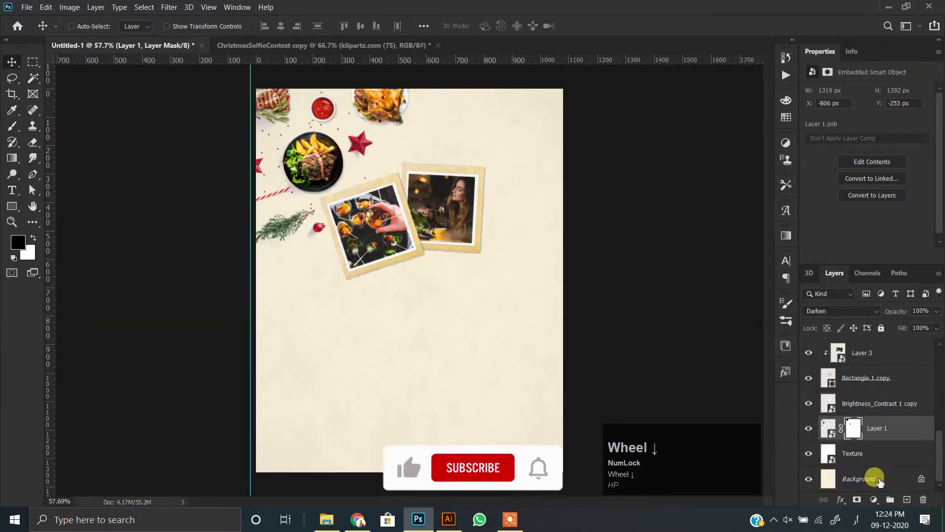
{"action": "key", "text": "ctrl+j"}
{"action": "left_click_drag", "start_coordinate": [334, 136], "coordinate": [569, 134]}
{"action": "left_click_drag", "start_coordinate": [518, 152], "coordinate": [524, 137]}
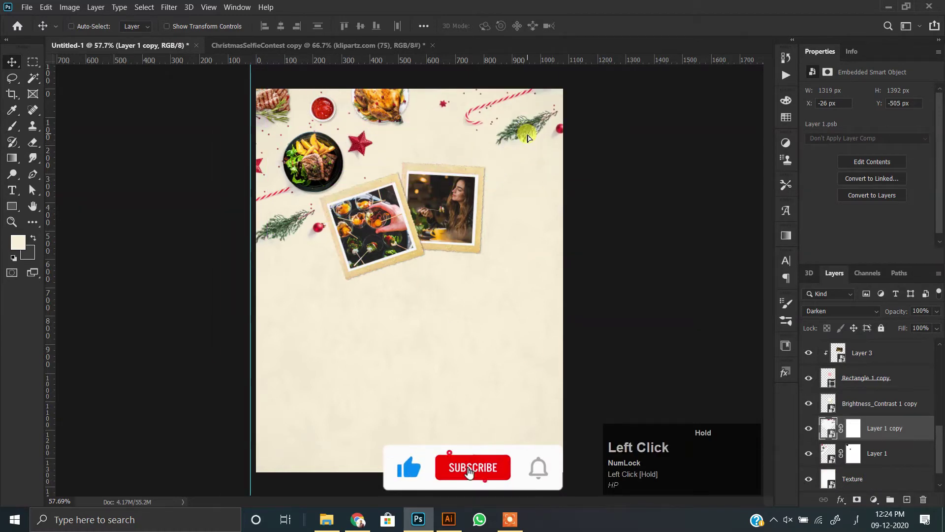
- Scale the copied decorations down to about 983 px wide and fit the candy cane and fir sprig into the upper-right corner
{"action": "key", "text": "ctrl+t"}
{"action": "left_click_drag", "start_coordinate": [485, 260], "coordinate": [496, 238]}
{"action": "left_click_drag", "start_coordinate": [267, 312], "coordinate": [342, 257]}
{"action": "left_click_drag", "start_coordinate": [535, 160], "coordinate": [517, 187]}
{"action": "left_click_drag", "start_coordinate": [314, 272], "coordinate": [351, 233]}
{"action": "left_click_drag", "start_coordinate": [534, 126], "coordinate": [528, 148]}
{"action": "left_click_drag", "start_coordinate": [345, 254], "coordinate": [345, 255]}
{"action": "left_click_drag", "start_coordinate": [469, 200], "coordinate": [462, 200]}
{"action": "double_click", "coordinate": [501, 139]}
- Scale the original Layer 1 decorations to about 92.5% and align them with the poster's left edge
{"action": "scroll", "coordinate": [428, 373], "scroll_direction": "up", "scroll_amount": 2}
{"action": "scroll", "coordinate": [428, 374], "scroll_direction": "down", "scroll_amount": 2}
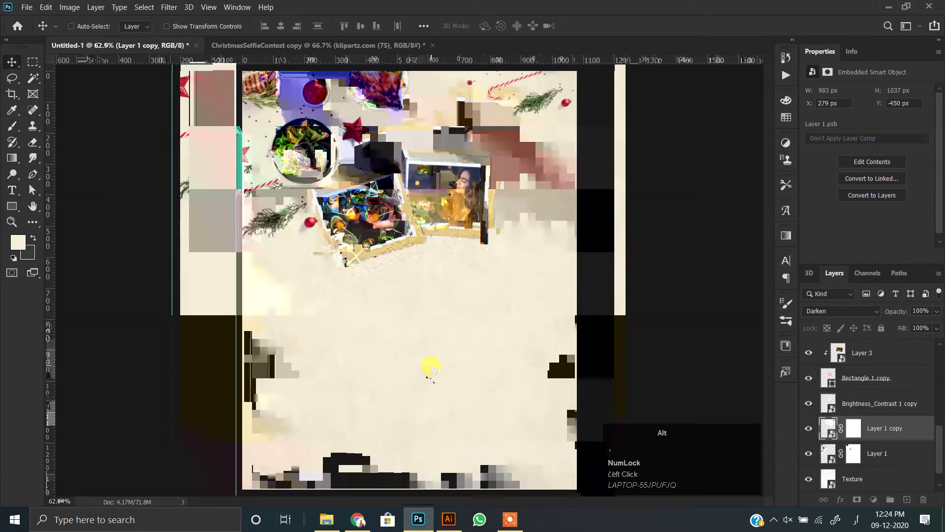
{"action": "scroll", "coordinate": [381, 187], "scroll_direction": "down", "scroll_amount": 1}
{"action": "scroll", "coordinate": [306, 189], "scroll_direction": "up", "scroll_amount": 1}
{"action": "left_click", "coordinate": [276, 230], "text": "ctrl"}
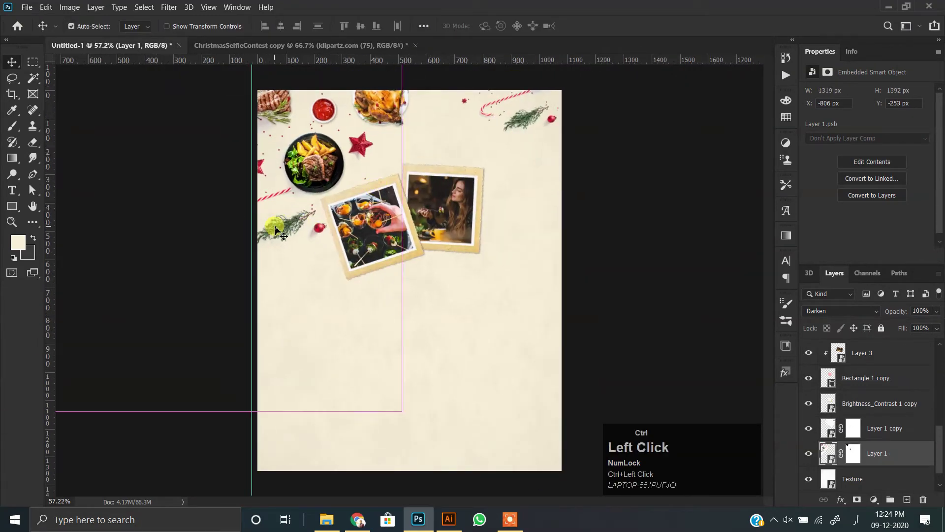
{"action": "key", "text": "ctrl+t"}
{"action": "left_click_drag", "start_coordinate": [215, 411], "coordinate": [218, 304]}
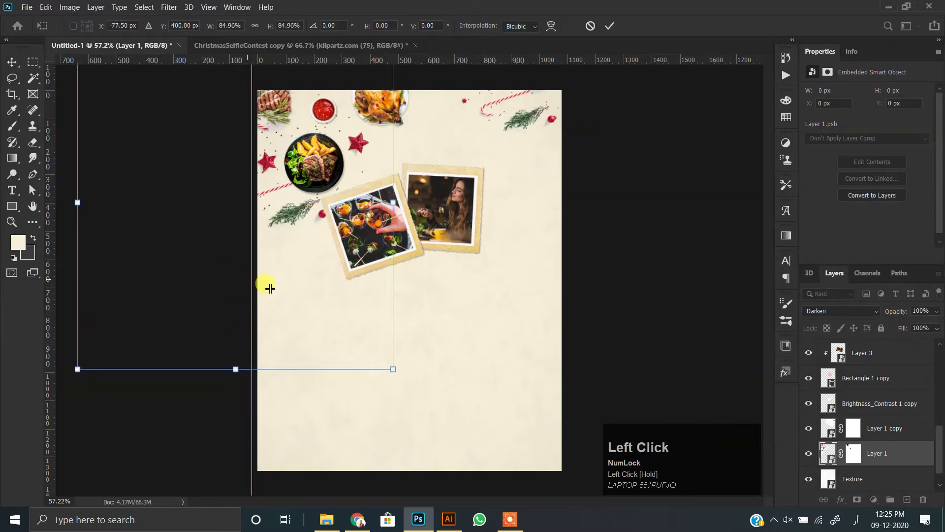
{"action": "left_click_drag", "start_coordinate": [215, 356], "coordinate": [195, 331]}
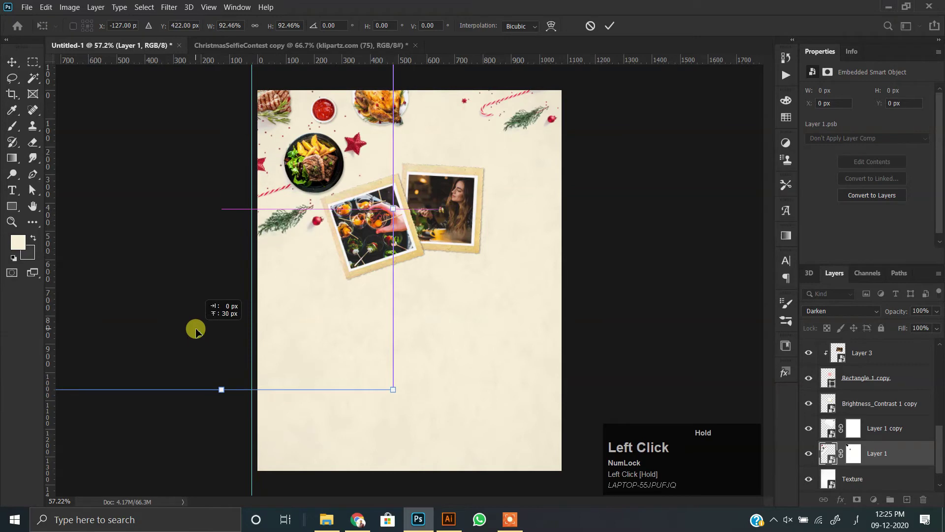
{"action": "double_click", "coordinate": [307, 143]}
- Select the layers of both photo frames and shift them together slightly away from the decorations
{"action": "scroll", "coordinate": [335, 182], "scroll_direction": "up", "scroll_amount": 2}
{"action": "left_click", "coordinate": [356, 205], "text": "ctrl"}
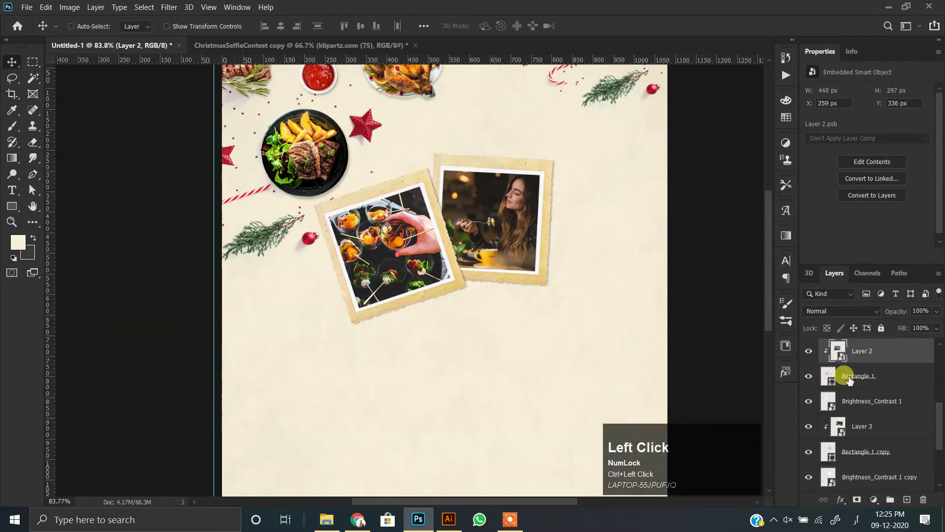
{"action": "scroll", "coordinate": [851, 389], "scroll_direction": "down", "scroll_amount": 2}
{"action": "left_click", "coordinate": [855, 431], "text": "shift"}
{"action": "mouse_move", "coordinate": [414, 275]}
{"action": "left_mouse_down"}
{"action": "mouse_move", "coordinate": [443, 260]}
{"action": "mouse_move", "coordinate": [451, 266]}
{"action": "mouse_move", "coordinate": [419, 275]}
{"action": "mouse_move", "coordinate": [428, 275]}
{"action": "left_mouse_up"}
{"action": "scroll", "coordinate": [427, 275], "scroll_direction": "up", "scroll_amount": 2}
{"action": "scroll", "coordinate": [384, 126], "scroll_direction": "up", "scroll_amount": 1}
{"action": "left_click_drag", "start_coordinate": [367, 136], "coordinate": [358, 223]}
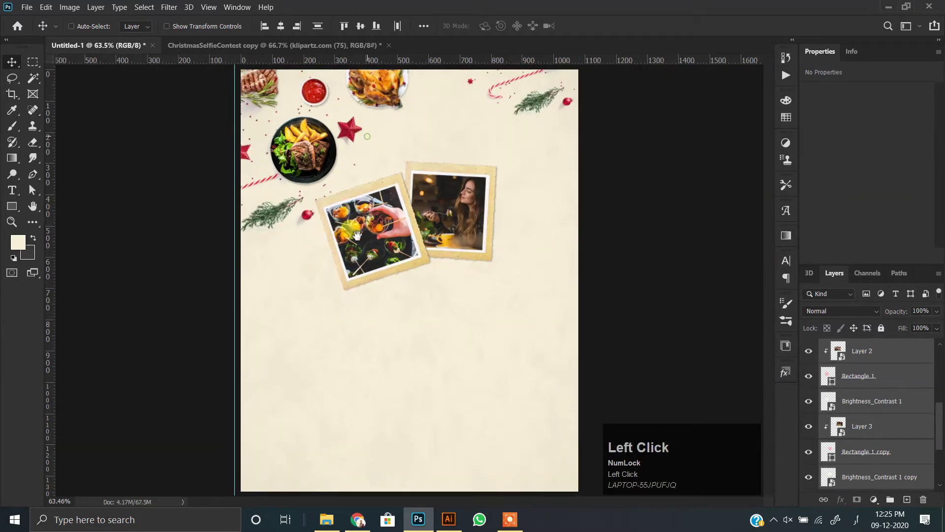
- Copy the coffee cup and coffee beans from the ChristmasSelfieContest file onto the poster, scale them to about 58.44% and place them at its lower-right edge
{"action": "scroll", "coordinate": [322, 237], "scroll_direction": "up", "scroll_amount": 1}
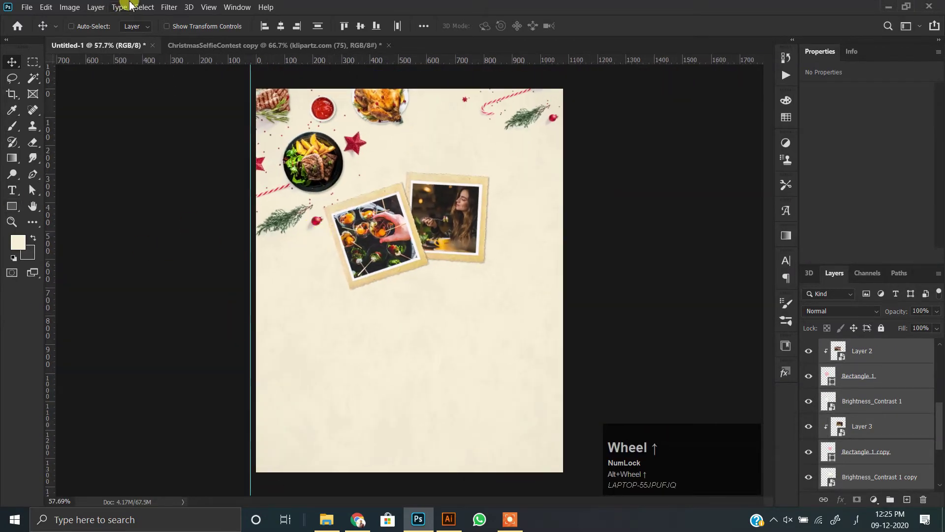
{"action": "left_click", "coordinate": [177, 45]}
{"action": "left_click", "coordinate": [921, 397]}
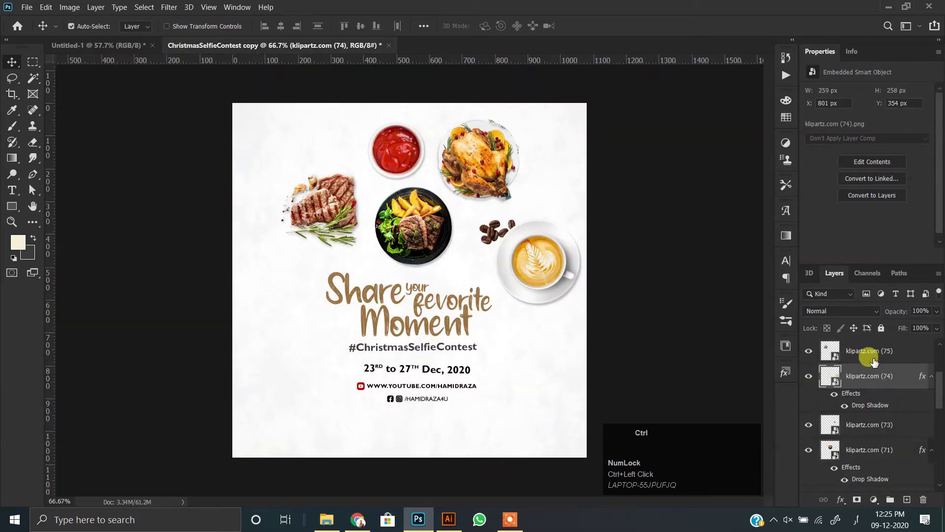
{"action": "left_click", "coordinate": [853, 428], "text": "ctrl"}
{"action": "left_click_drag", "start_coordinate": [537, 261], "coordinate": [528, 385]}
{"action": "key", "text": "ctrl+t"}
{"action": "left_click_drag", "start_coordinate": [574, 388], "coordinate": [562, 391]}
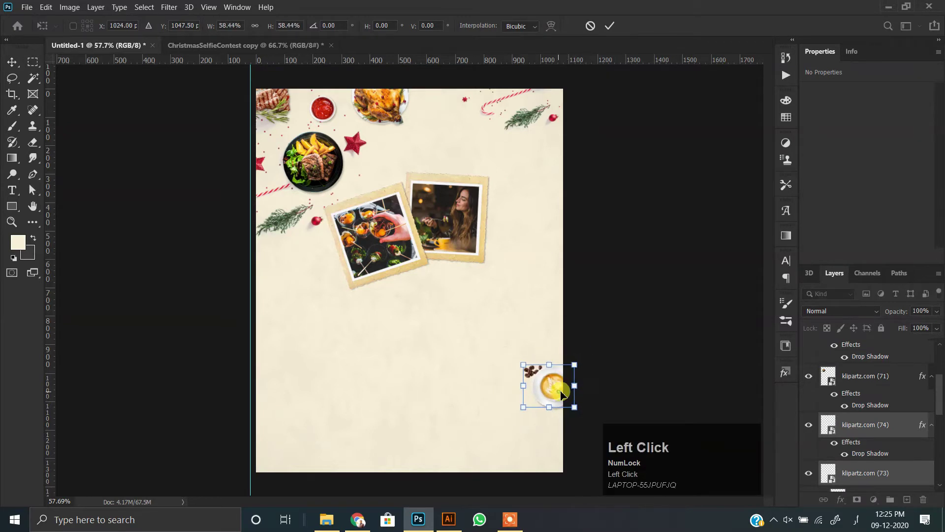
{"action": "double_click", "coordinate": [564, 389]}
- Duplicate the upper-right decorations layer, then rotate and reposition the copy toward the lower half of the poster
{"action": "left_click_drag", "start_coordinate": [465, 103], "coordinate": [450, 373]}
{"action": "key", "text": "ctrl+t"}
{"action": "left_click_drag", "start_coordinate": [445, 245], "coordinate": [625, 503]}
{"action": "left_click_drag", "start_coordinate": [449, 410], "coordinate": [546, 274]}
{"action": "left_click_drag", "start_coordinate": [699, 351], "coordinate": [570, 418]}
{"action": "left_click_drag", "start_coordinate": [545, 352], "coordinate": [590, 334]}
{"action": "left_click_drag", "start_coordinate": [721, 216], "coordinate": [877, 144]}
{"action": "left_click_drag", "start_coordinate": [683, 297], "coordinate": [624, 272]}
{"action": "scroll", "coordinate": [563, 310], "scroll_direction": "down", "scroll_amount": 2}
{"action": "left_click_drag", "start_coordinate": [678, 207], "coordinate": [688, 207]}
{"action": "left_click_drag", "start_coordinate": [730, 181], "coordinate": [869, 148]}
{"action": "left_click_drag", "start_coordinate": [615, 292], "coordinate": [598, 274]}
{"action": "scroll", "coordinate": [470, 333], "scroll_direction": "up", "scroll_amount": 4}
{"action": "left_click_drag", "start_coordinate": [546, 314], "coordinate": [351, 257]}
- Fill the mask of Layer 1 copy 2 with white to reveal all its decorations, and shift the layer across the poster
{"action": "left_click", "coordinate": [853, 479]}
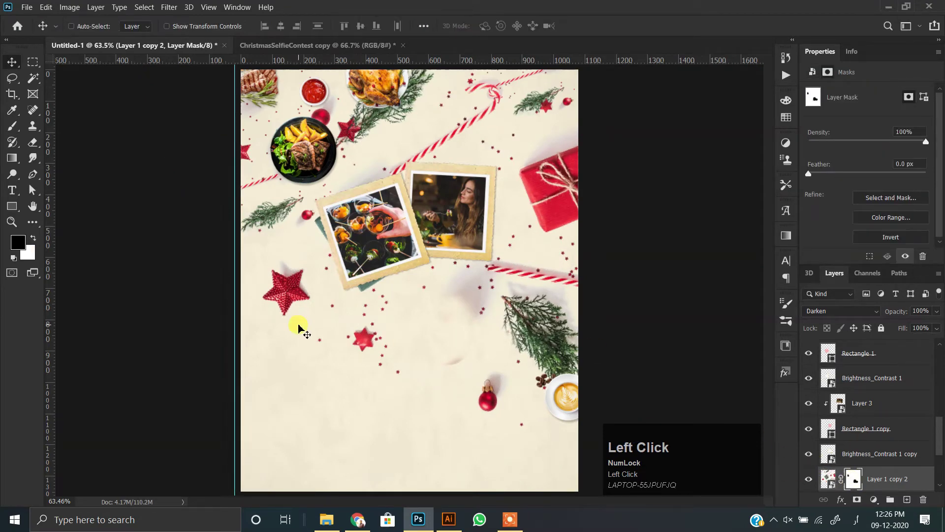
{"action": "key", "text": "ctrl+BackSpace"}
{"action": "left_click_drag", "start_coordinate": [339, 215], "coordinate": [599, 403]}
{"action": "key", "text": "space"}
{"action": "left_click_drag", "start_coordinate": [492, 411], "coordinate": [320, 237]}
{"action": "left_click_drag", "start_coordinate": [511, 340], "coordinate": [611, 385]}
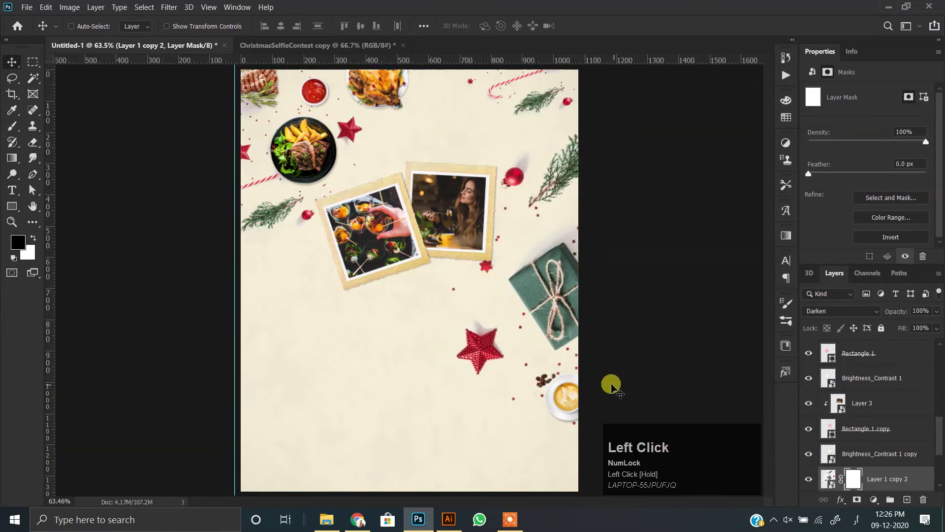
- Rotate Layer 1 copy 2 to about -165° and position it so its small red stars surround the coffee cup
{"action": "key", "text": "ctrl+t"}
{"action": "left_click_drag", "start_coordinate": [802, 488], "coordinate": [894, 179]}
{"action": "left_click_drag", "start_coordinate": [738, 362], "coordinate": [513, 361]}
{"action": "left_click_drag", "start_coordinate": [612, 181], "coordinate": [553, 494]}
{"action": "left_click_drag", "start_coordinate": [564, 405], "coordinate": [563, 492]}
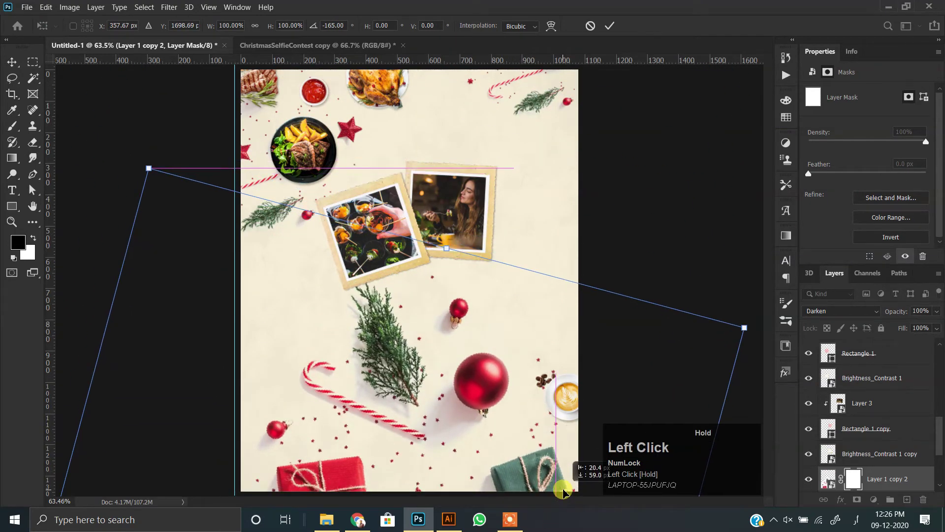
{"action": "key", "text": "Return"}
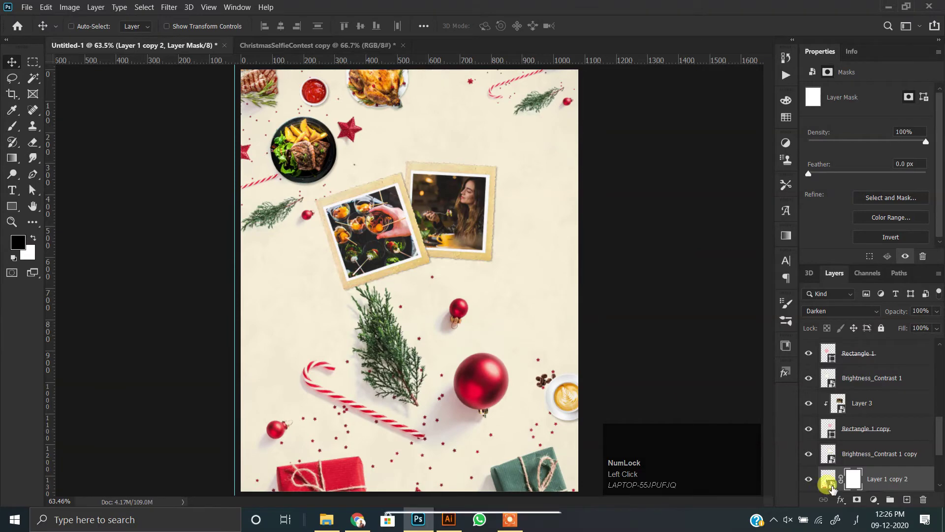
- Fill the Layer 1 copy 2 mask with black and paint back in white only the small red stars around the coffee cup
{"action": "key", "text": "alt+BackSpace"}
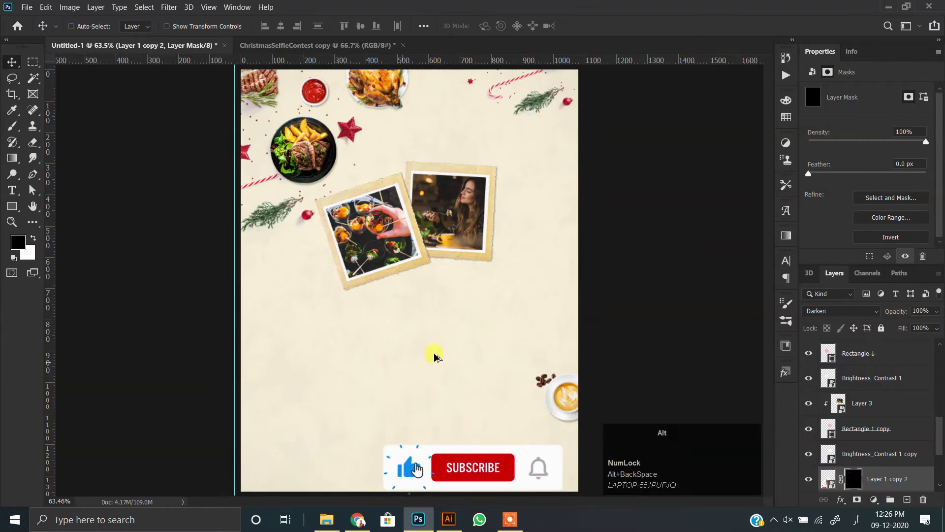
{"action": "scroll", "coordinate": [434, 355], "scroll_direction": "up", "scroll_amount": 5}
{"action": "key", "text": "b"}
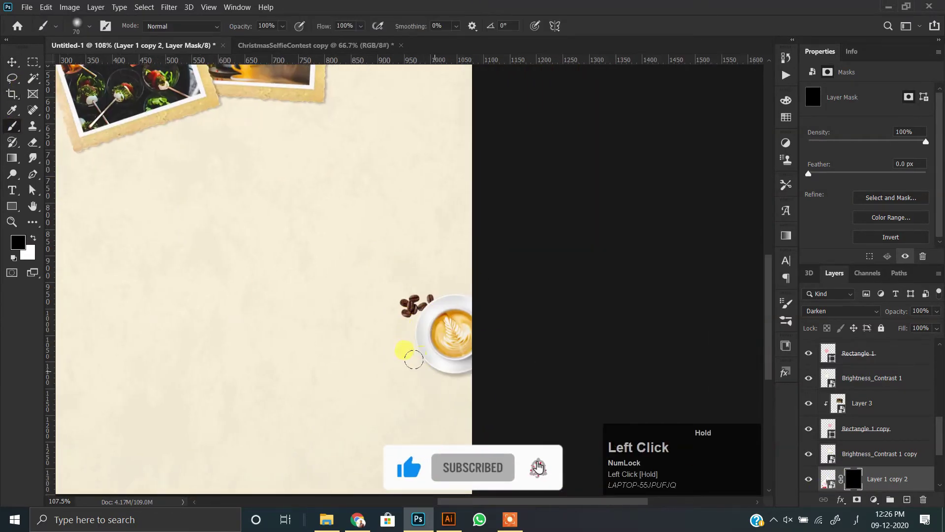
{"action": "key", "text": "z"}
{"action": "key", "text": "b"}
{"action": "key", "text": "x"}
{"action": "mouse_move", "coordinate": [412, 365]}
{"action": "left_mouse_down"}
{"action": "mouse_move", "coordinate": [432, 359]}
{"action": "mouse_move", "coordinate": [395, 378]}
{"action": "left_mouse_up"}
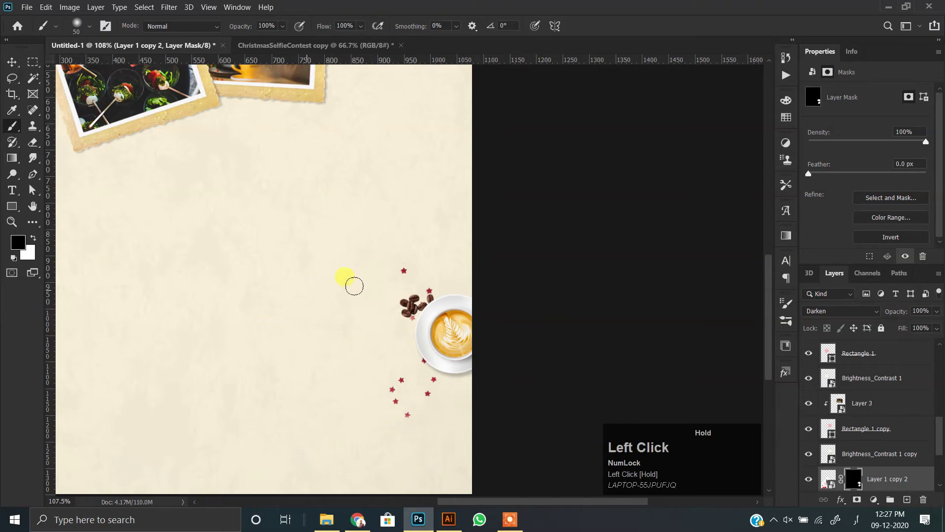
{"action": "scroll", "coordinate": [263, 314], "scroll_direction": "up", "scroll_amount": 3}
{"action": "left_click", "coordinate": [11, 62]}
{"action": "scroll", "coordinate": [430, 313], "scroll_direction": "down", "scroll_amount": 2}
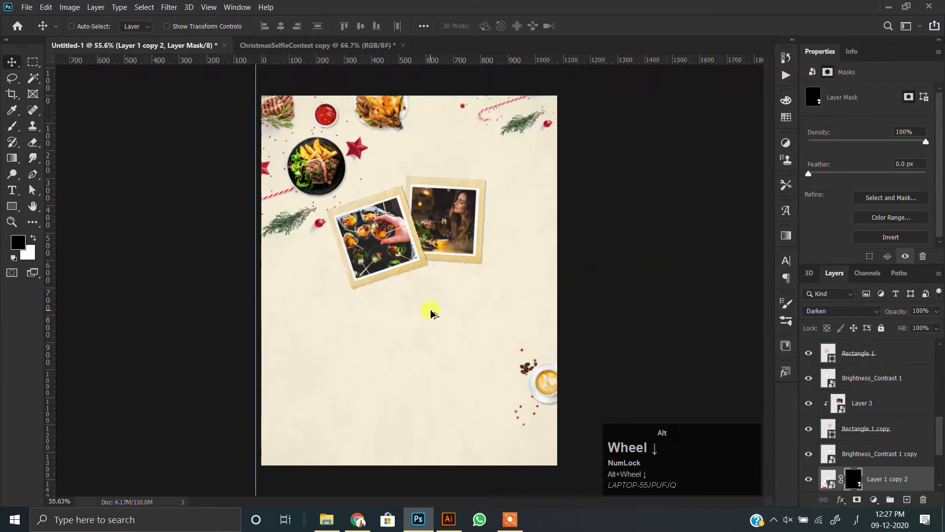
- In the ChristmasSelfieContest file, select the Share, your, fevorite and Moment text layers and check which font they use
{"action": "scroll", "coordinate": [394, 311], "scroll_direction": "up", "scroll_amount": 2}
{"action": "left_click", "coordinate": [153, 445]}
{"action": "left_click_drag", "start_coordinate": [391, 378], "coordinate": [359, 338]}
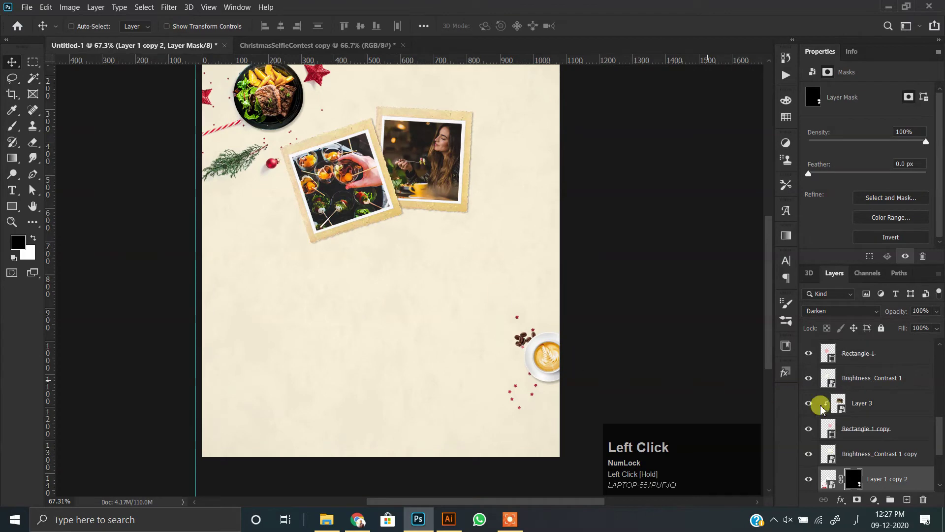
{"action": "scroll", "coordinate": [79, 180], "scroll_direction": "up", "scroll_amount": 2}
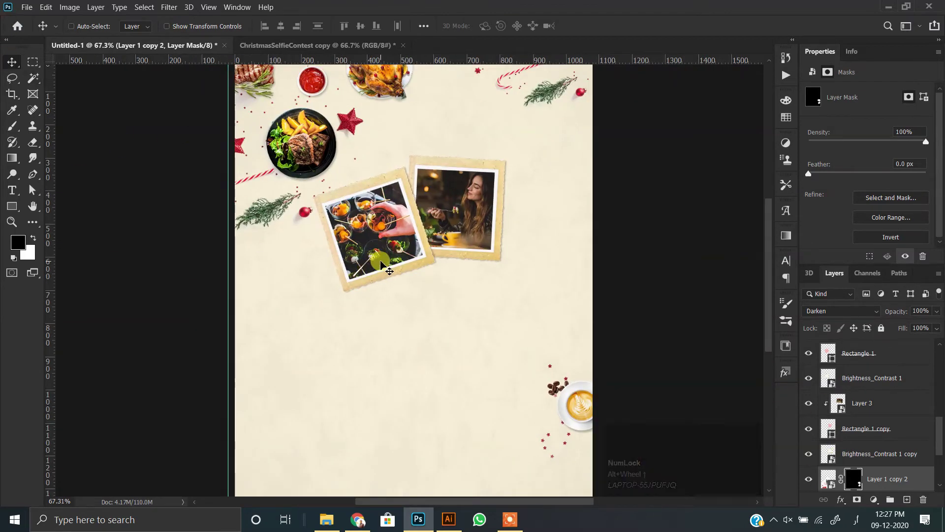
{"action": "left_click", "coordinate": [270, 46]}
{"action": "left_click", "coordinate": [890, 471]}
{"action": "left_click", "coordinate": [872, 453], "text": "ctrl"}
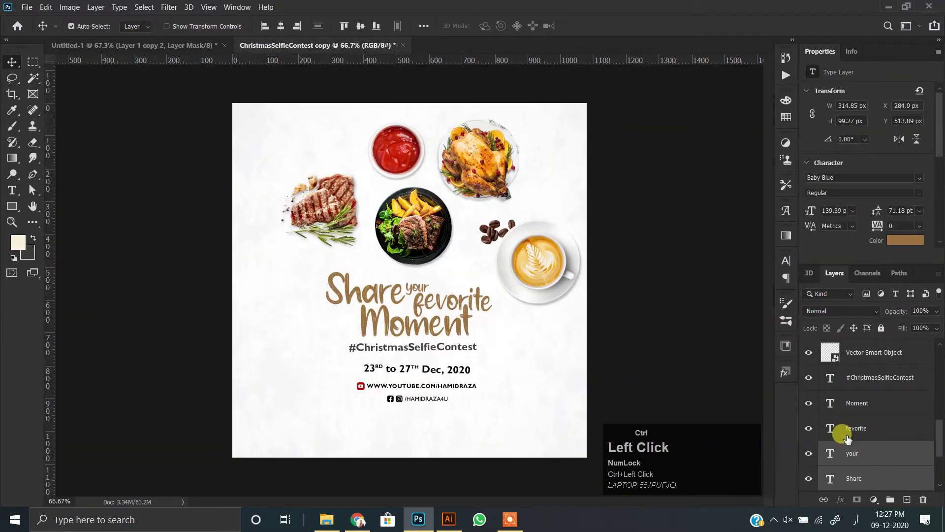
{"action": "left_click", "coordinate": [856, 429], "text": "ctrl"}
{"action": "left_click", "coordinate": [860, 403], "text": "ctrl"}
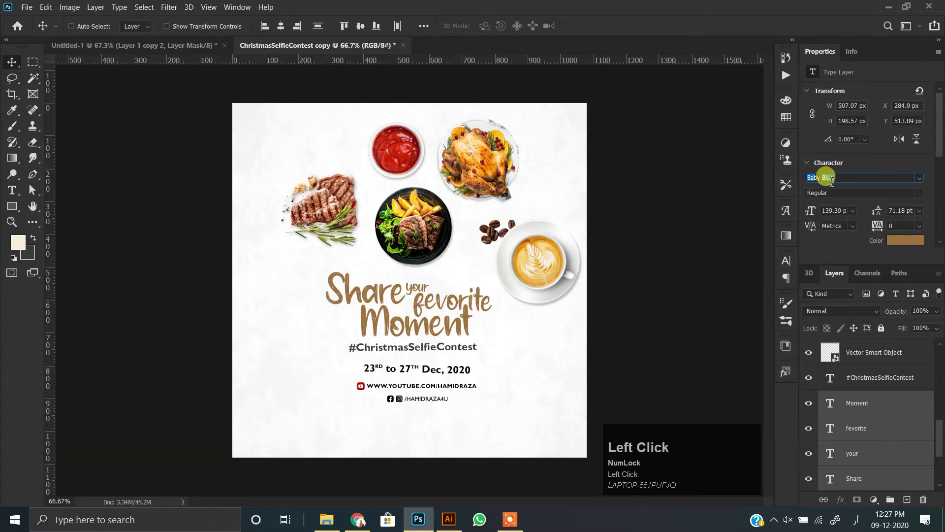
{"action": "left_click", "coordinate": [485, 203]}
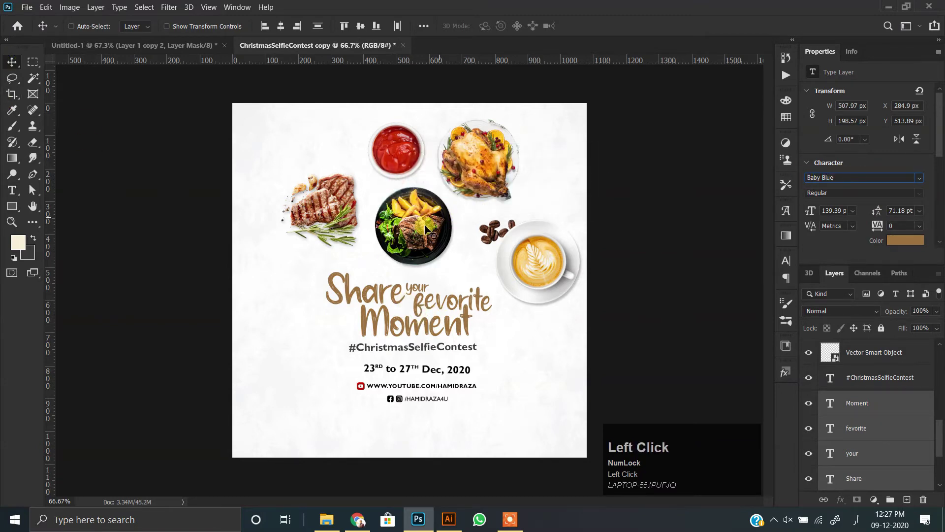
{"action": "left_click", "coordinate": [363, 297]}
{"action": "left_click", "coordinate": [494, 204]}
{"action": "scroll", "coordinate": [871, 456], "scroll_direction": "down", "scroll_amount": 2}
{"action": "scroll", "coordinate": [872, 457], "scroll_direction": "up", "scroll_amount": 1}
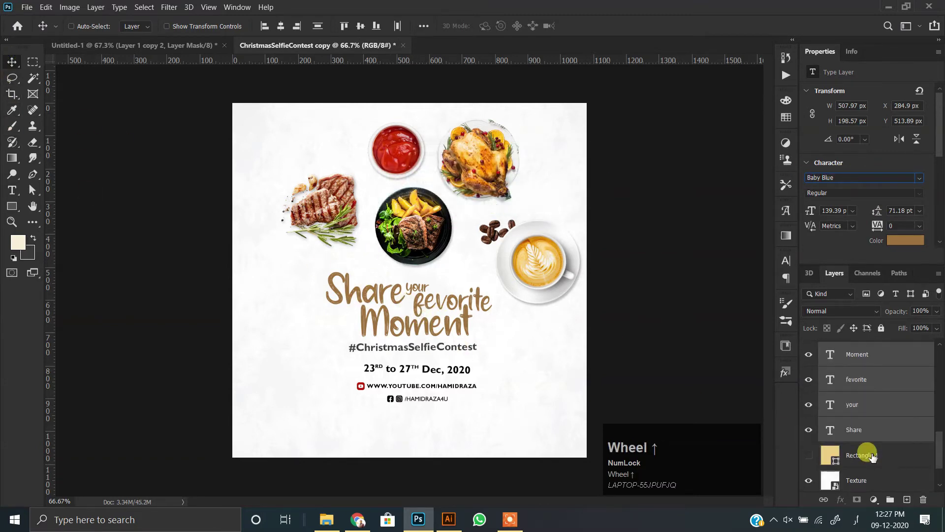
{"action": "scroll", "coordinate": [917, 412], "scroll_direction": "up", "scroll_amount": 2}
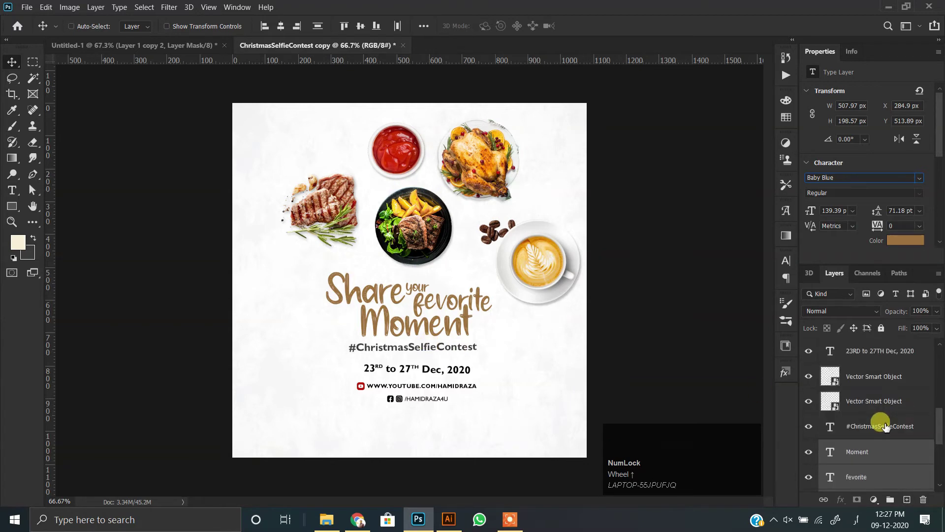
- Copy the Share, your, fevorite, Moment and #ChristmasSelfieContest text layers onto the poster, below the photo frames
{"action": "left_click", "coordinate": [881, 452]}
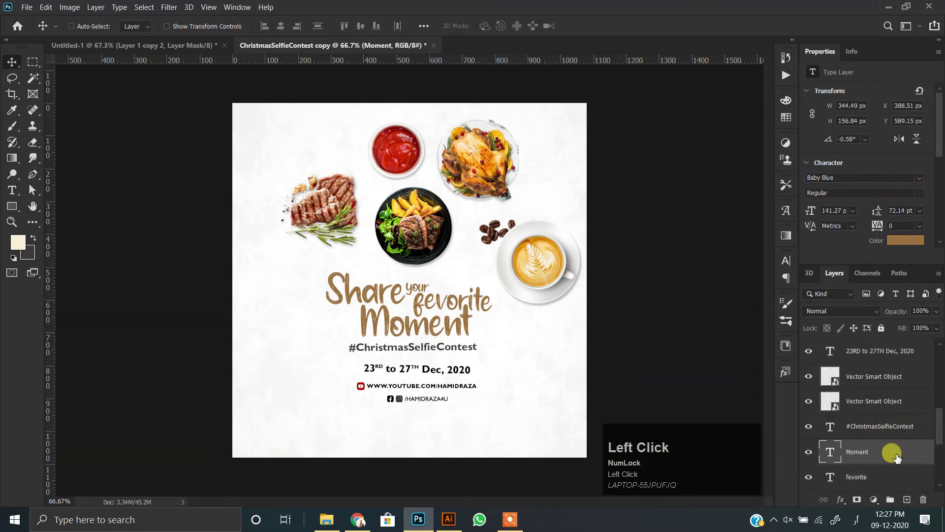
{"action": "scroll", "coordinate": [881, 451], "scroll_direction": "down", "scroll_amount": 2}
{"action": "left_click", "coordinate": [855, 430], "text": "shift"}
{"action": "scroll", "coordinate": [881, 409], "scroll_direction": "up", "scroll_amount": 2}
{"action": "left_click", "coordinate": [867, 379], "text": "ctrl"}
{"action": "left_click", "coordinate": [481, 270]}
{"action": "left_click", "coordinate": [489, 203]}
{"action": "key", "text": "ctrl+t"}
{"action": "left_click_drag", "start_coordinate": [367, 335], "coordinate": [398, 375]}
{"action": "key", "text": "ctrl+z"}
{"action": "double_click", "coordinate": [418, 321]}
- Rotate the headline and hashtag about 8° counterclockwise and place the group beneath the photo frames
{"action": "key", "text": "ctrl+t"}
{"action": "left_click_drag", "start_coordinate": [492, 382], "coordinate": [500, 368]}
{"action": "left_click_drag", "start_coordinate": [394, 379], "coordinate": [423, 371]}
{"action": "left_click_drag", "start_coordinate": [500, 347], "coordinate": [506, 346]}
{"action": "double_click", "coordinate": [446, 346]}
{"action": "scroll", "coordinate": [414, 374], "scroll_direction": "down", "scroll_amount": 2}
{"action": "scroll", "coordinate": [414, 373], "scroll_direction": "up", "scroll_amount": 1}
{"action": "left_click_drag", "start_coordinate": [415, 373], "coordinate": [418, 361]}
{"action": "scroll", "coordinate": [348, 368], "scroll_direction": "up", "scroll_amount": 1}
{"action": "key", "text": "space"}
{"action": "left_click_drag", "start_coordinate": [359, 362], "coordinate": [307, 320]}
{"action": "scroll", "coordinate": [298, 326], "scroll_direction": "up", "scroll_amount": 1}
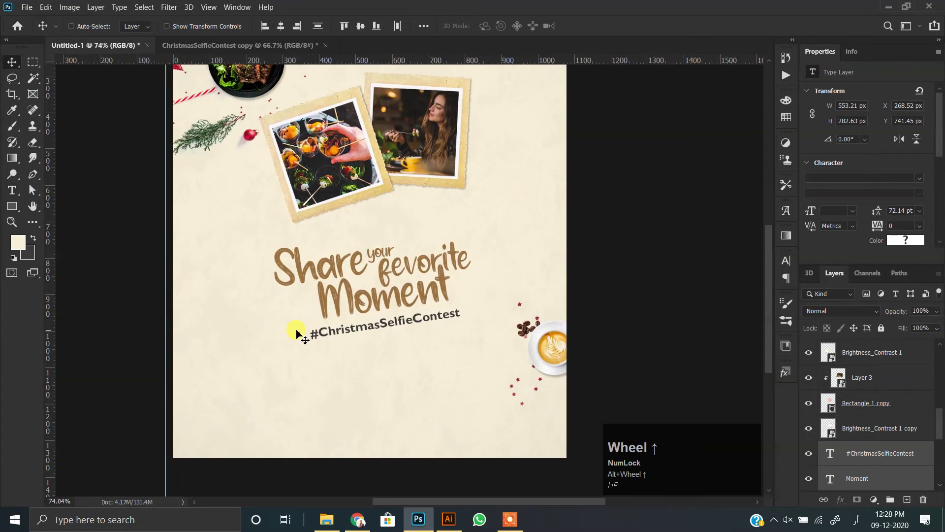
- Copy the "23RD to 27TH Dec, 2020" text onto the poster below the hashtag and enlarge it to about 380 px wide
{"action": "left_click", "coordinate": [215, 374]}
{"action": "left_click", "coordinate": [187, 45]}
{"action": "left_click_drag", "start_coordinate": [371, 341], "coordinate": [386, 403]}
{"action": "key", "text": "ctrl+t"}
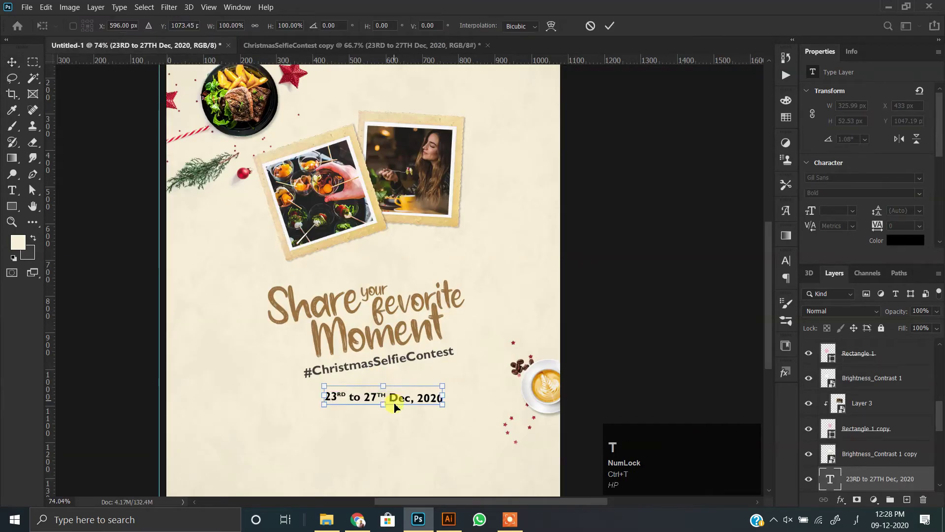
{"action": "left_click_drag", "start_coordinate": [467, 417], "coordinate": [404, 433]}
{"action": "scroll", "coordinate": [421, 425], "scroll_direction": "down", "scroll_amount": 1}
{"action": "double_click", "coordinate": [415, 428]}
- Copy the YouTube link and the Facebook/Instagram handle graphics from the ChristmasSelfieContest file onto the poster
{"action": "left_click", "coordinate": [266, 45]}
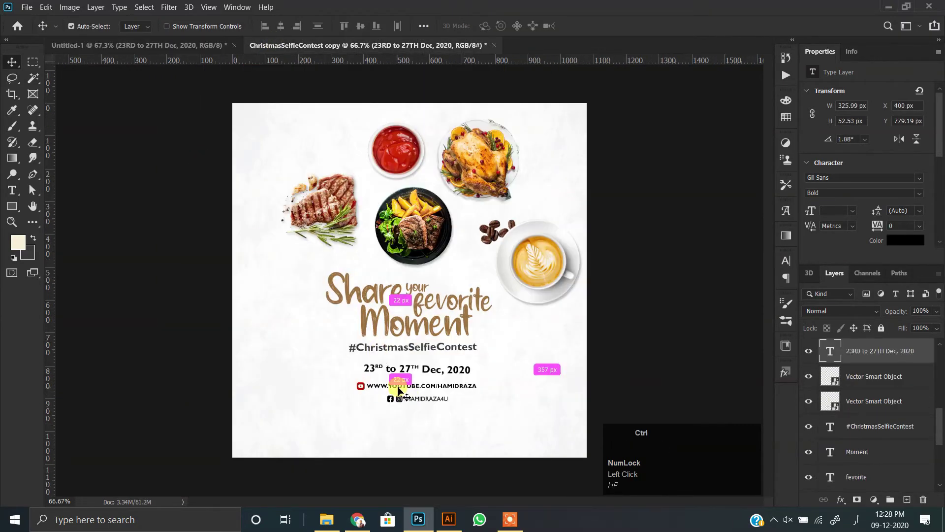
{"action": "left_click", "coordinate": [361, 389], "text": "ctrl"}
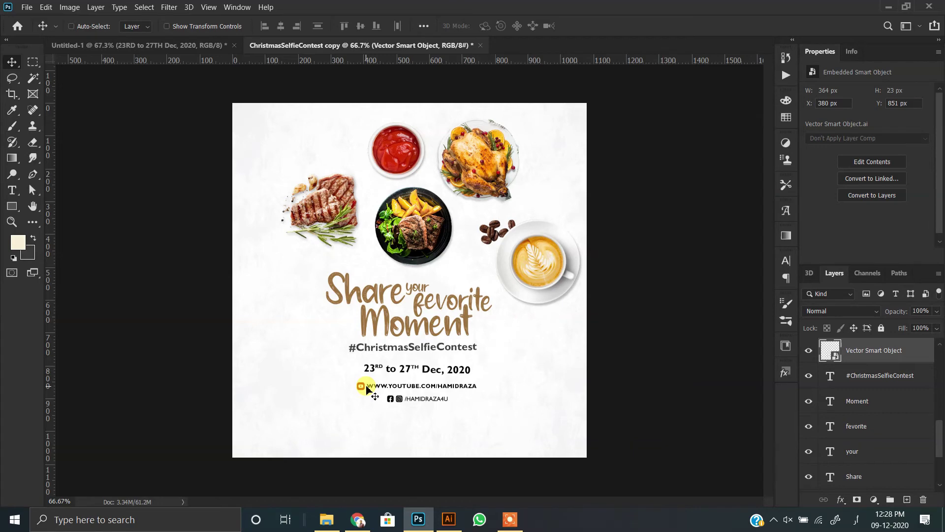
{"action": "scroll", "coordinate": [858, 367], "scroll_direction": "up", "scroll_amount": 2}
{"action": "left_click", "coordinate": [858, 370], "text": "ctrl"}
{"action": "left_click_drag", "start_coordinate": [488, 372], "coordinate": [348, 368]}
- Place the Facebook/Instagram handle in the poster's lower-right corner and the YouTube link level with it in the lower-left corner
{"action": "key", "text": "space"}
{"action": "left_click_drag", "start_coordinate": [359, 412], "coordinate": [398, 218]}
{"action": "left_click_drag", "start_coordinate": [371, 167], "coordinate": [550, 295]}
{"action": "right_click", "coordinate": [298, 302]}
{"action": "left_click", "coordinate": [328, 313]}
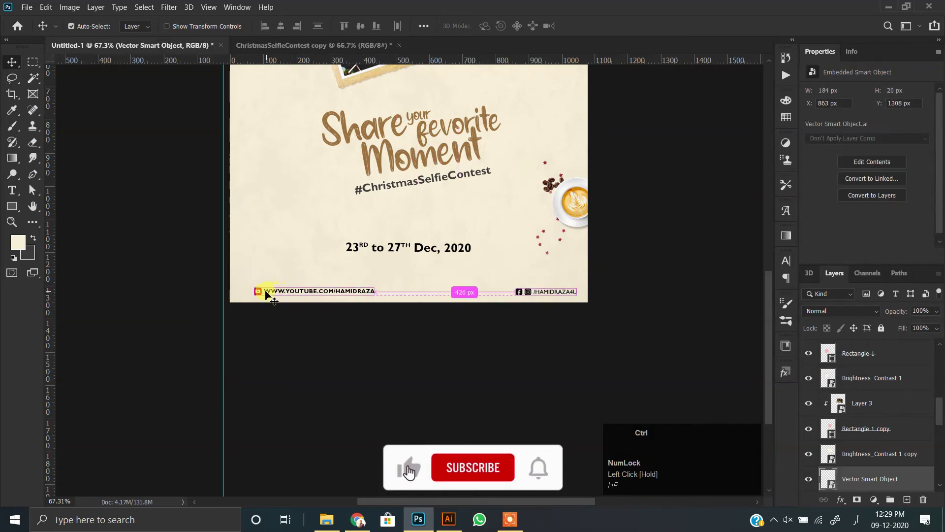
{"action": "left_click", "coordinate": [268, 292], "text": "ctrl"}
{"action": "left_click_drag", "start_coordinate": [296, 291], "coordinate": [282, 292]}
- Tilt the date text to about -8.58° to run parallel with the hashtag and place it a short gap below
{"action": "key", "text": "space"}
{"action": "left_click_drag", "start_coordinate": [398, 249], "coordinate": [348, 349]}
{"action": "left_click", "coordinate": [348, 349], "text": "ctrl"}
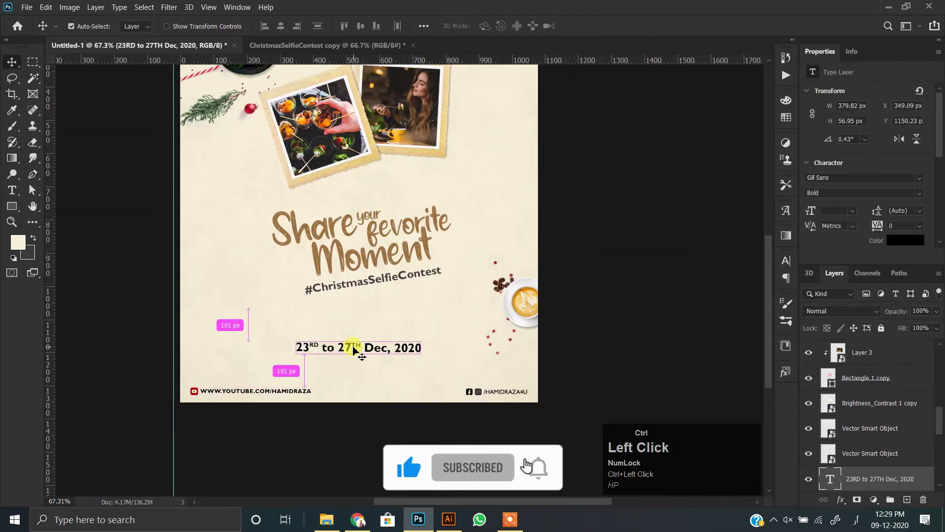
{"action": "key", "text": "ctrl+t"}
{"action": "left_click_drag", "start_coordinate": [443, 356], "coordinate": [404, 296]}
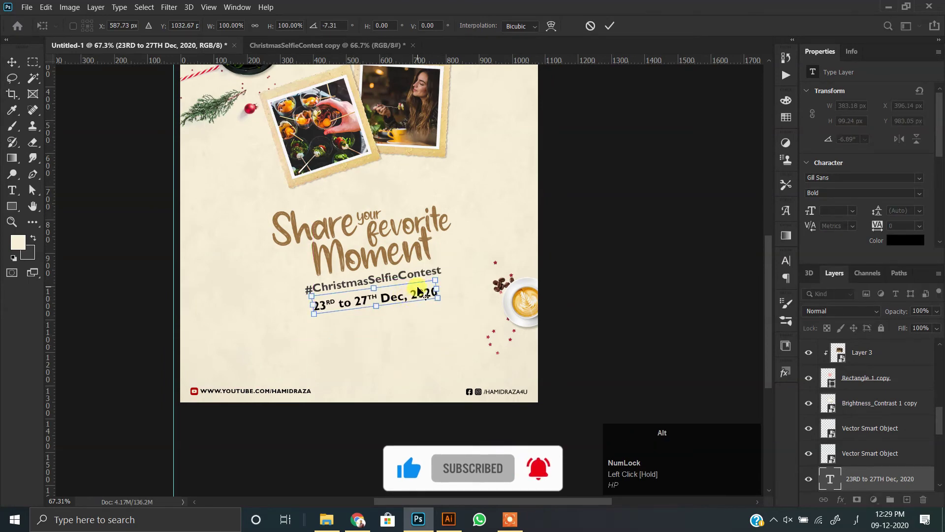
{"action": "scroll", "coordinate": [418, 288], "scroll_direction": "up", "scroll_amount": 6}
{"action": "left_click_drag", "start_coordinate": [468, 290], "coordinate": [460, 290]}
{"action": "key", "text": "Return"}
{"action": "left_click_drag", "start_coordinate": [370, 308], "coordinate": [368, 341]}
{"action": "left_click_drag", "start_coordinate": [340, 338], "coordinate": [355, 390]}
{"action": "scroll", "coordinate": [372, 346], "scroll_direction": "down", "scroll_amount": 2}
{"action": "left_click_drag", "start_coordinate": [326, 351], "coordinate": [406, 317]}
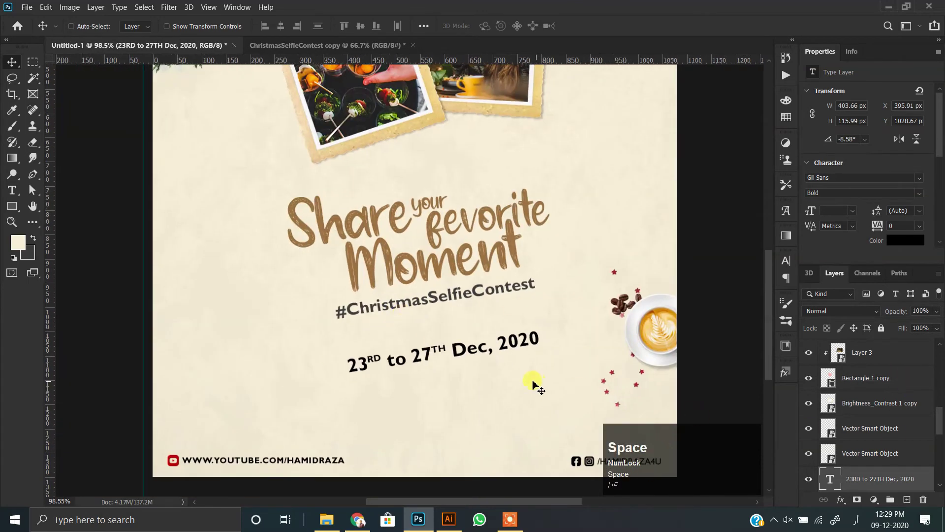
- Select the date, hashtag and all headline text layers and move them together about 31 px left and 43 px down
{"action": "scroll", "coordinate": [895, 461], "scroll_direction": "down", "scroll_amount": 2}
{"action": "left_click", "coordinate": [886, 455], "text": "ctrl"}
{"action": "scroll", "coordinate": [861, 479], "scroll_direction": "down", "scroll_amount": 2}
{"action": "left_click", "coordinate": [861, 435], "text": "ctrl"}
{"action": "left_click", "coordinate": [862, 453], "text": "ctrl"}
{"action": "scroll", "coordinate": [860, 453], "scroll_direction": "down", "scroll_amount": 2}
{"action": "left_click", "coordinate": [862, 434], "text": "ctrl"}
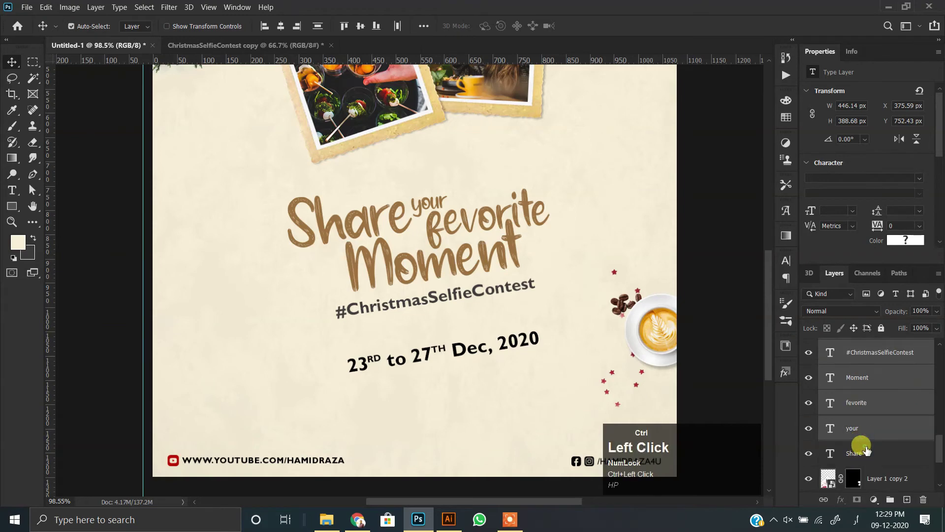
{"action": "left_click", "coordinate": [866, 450], "text": "ctrl"}
{"action": "left_click_drag", "start_coordinate": [413, 273], "coordinate": [396, 292]}
- Select all layers of both photo frames and move them together slightly right and down toward the headline
{"action": "scroll", "coordinate": [391, 261], "scroll_direction": "down", "scroll_amount": 1}
{"action": "left_click_drag", "start_coordinate": [387, 189], "coordinate": [385, 323]}
{"action": "scroll", "coordinate": [391, 259], "scroll_direction": "down", "scroll_amount": 2}
{"action": "left_click", "coordinate": [383, 254], "text": "ctrl"}
{"action": "scroll", "coordinate": [857, 444], "scroll_direction": "down", "scroll_amount": 1}
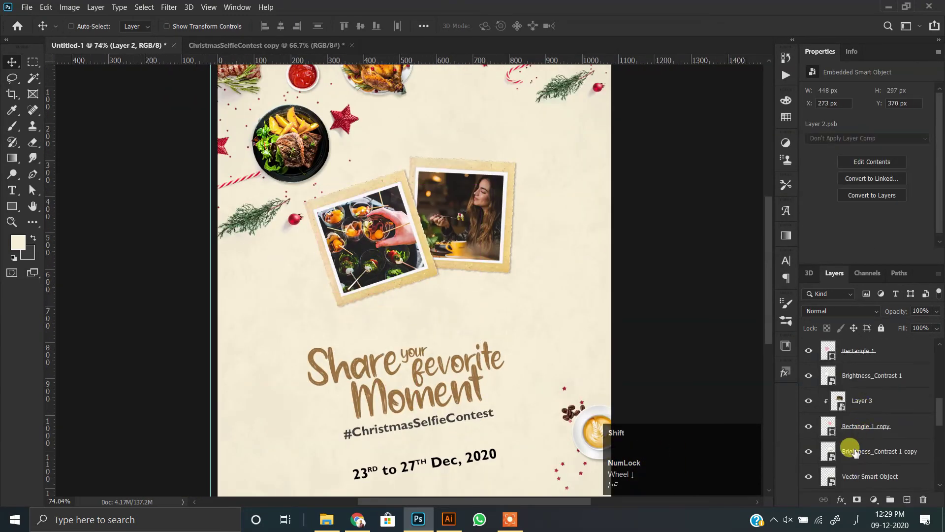
{"action": "left_click", "coordinate": [855, 452], "text": "shift"}
{"action": "mouse_move", "coordinate": [441, 247]}
{"action": "left_mouse_down"}
{"action": "mouse_move", "coordinate": [436, 262]}
{"action": "mouse_move", "coordinate": [450, 255]}
{"action": "left_mouse_up"}
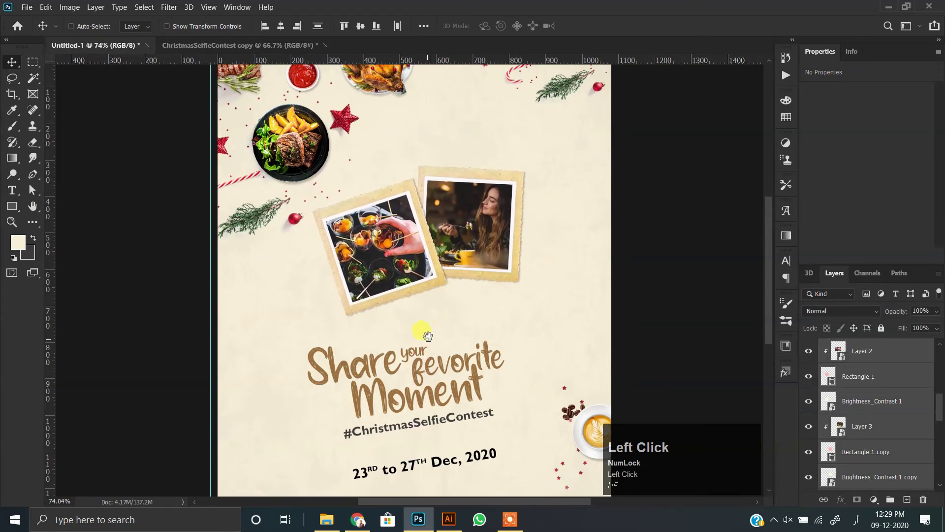
- Enlarge the date text to about 428 px wide while keeping its tilt
{"action": "scroll", "coordinate": [428, 340], "scroll_direction": "down", "scroll_amount": 3}
{"action": "scroll", "coordinate": [429, 323], "scroll_direction": "up", "scroll_amount": 1}
{"action": "scroll", "coordinate": [405, 394], "scroll_direction": "up", "scroll_amount": 6}
{"action": "left_click_drag", "start_coordinate": [441, 356], "coordinate": [409, 266]}
{"action": "right_click", "coordinate": [400, 304]}
{"action": "left_click", "coordinate": [421, 311]}
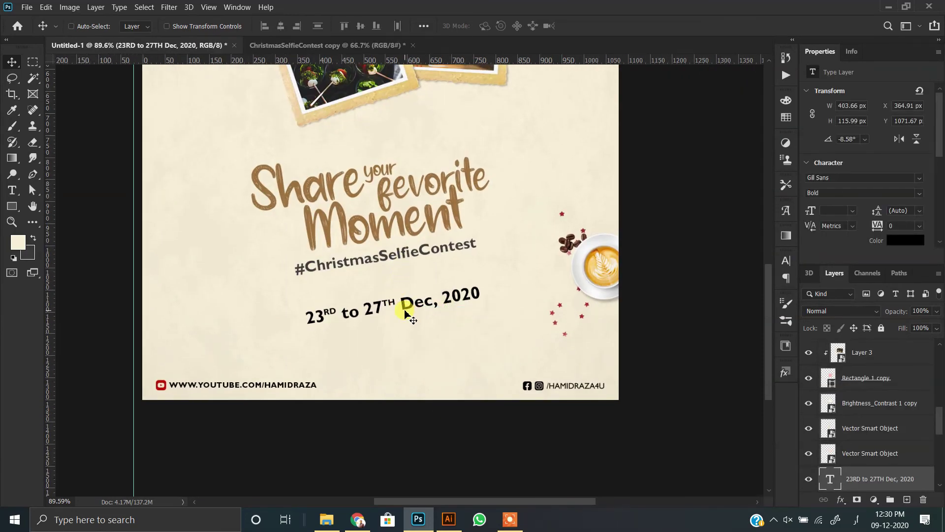
{"action": "scroll", "coordinate": [405, 313], "scroll_direction": "up", "scroll_amount": 1}
{"action": "right_click", "coordinate": [401, 302]}
{"action": "key", "text": "ctrl+t"}
{"action": "left_click_drag", "start_coordinate": [490, 302], "coordinate": [499, 302]}
{"action": "key", "text": "Return"}
- Reduce the date text's tilt to about -7.42° and move it lower beneath the hashtag
{"action": "scroll", "coordinate": [421, 301], "scroll_direction": "down", "scroll_amount": 3}
{"action": "left_click_drag", "start_coordinate": [395, 306], "coordinate": [402, 328]}
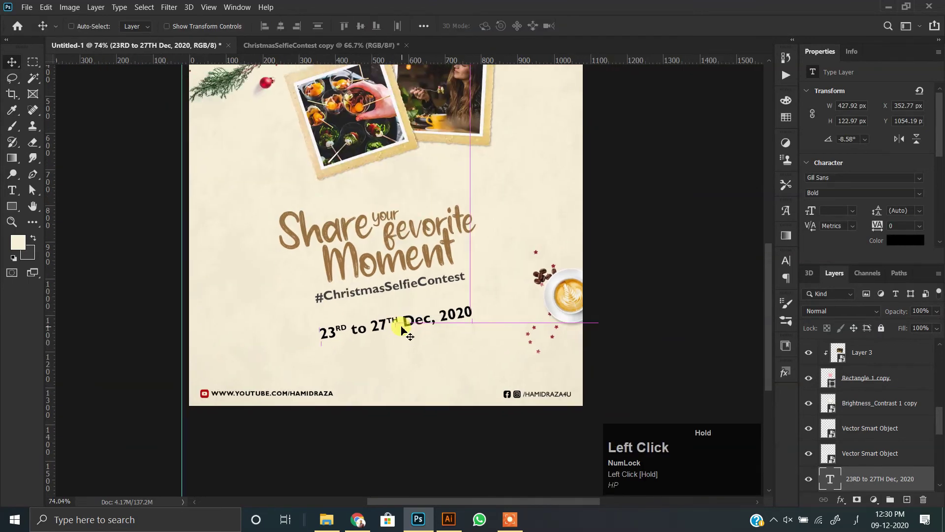
{"action": "key", "text": "ctrl+t"}
{"action": "left_click_drag", "start_coordinate": [477, 323], "coordinate": [494, 321]}
{"action": "scroll", "coordinate": [411, 327], "scroll_direction": "up", "scroll_amount": 1}
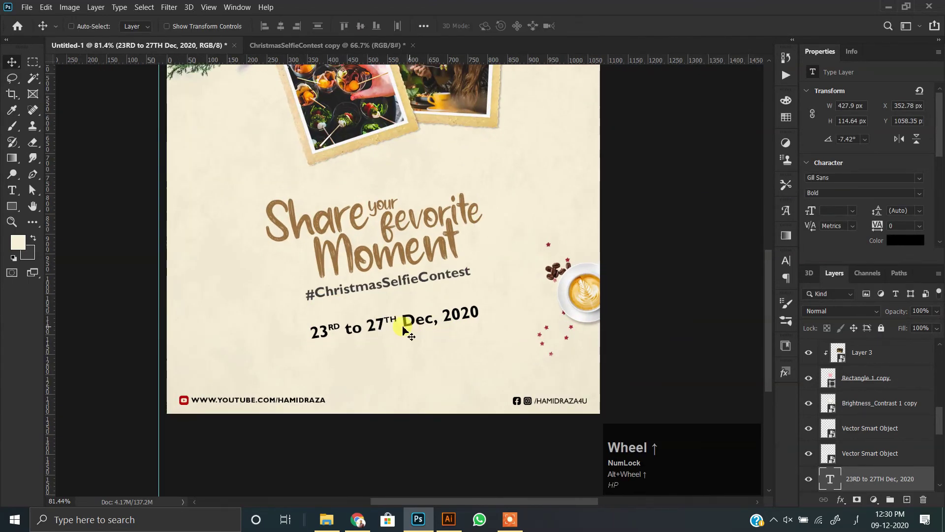
{"action": "left_click_drag", "start_coordinate": [388, 324], "coordinate": [387, 340]}
- Select the hashtag and headline text layers and move them about 13 px left and 38 px down, closer to the date
{"action": "left_click", "coordinate": [859, 477]}
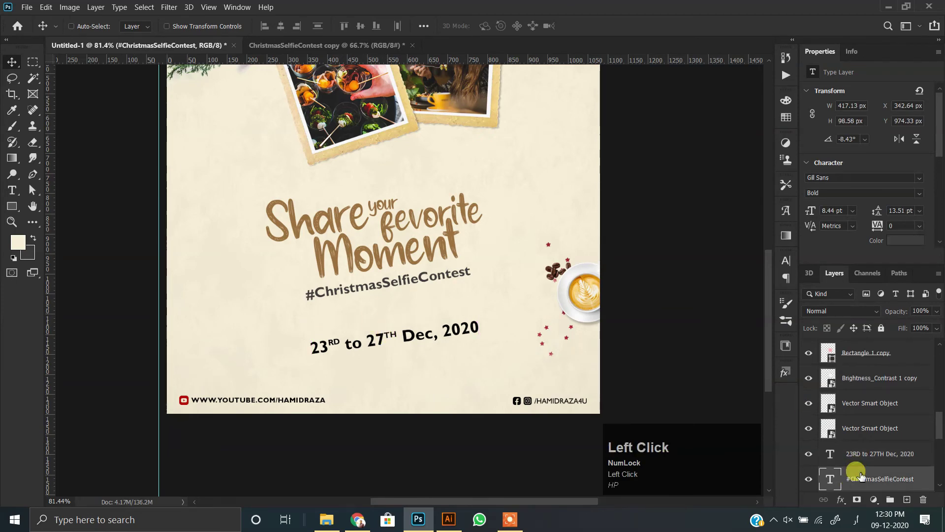
{"action": "scroll", "coordinate": [860, 470], "scroll_direction": "down", "scroll_amount": 5}
{"action": "left_click_drag", "start_coordinate": [327, 232], "coordinate": [322, 248]}
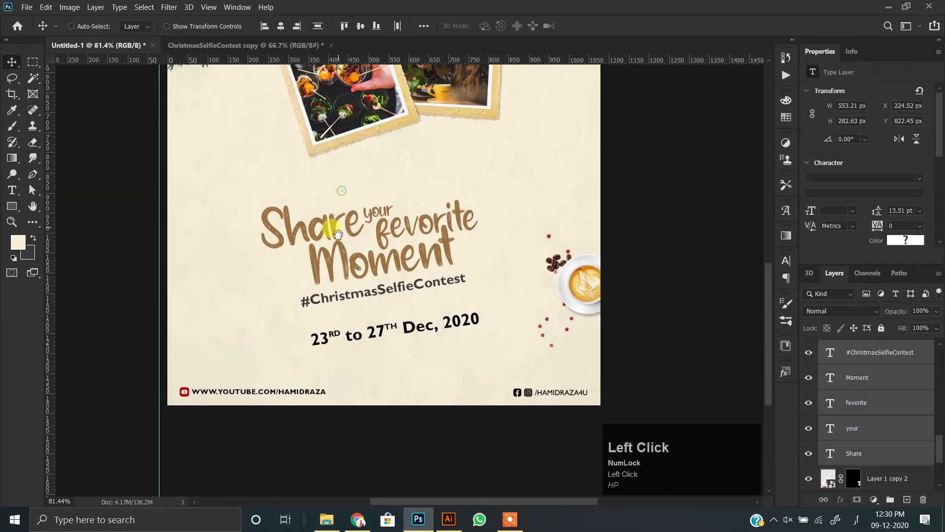
- Select all layers of both photo frames, enlarge them together slightly and move them a little to the left
{"action": "scroll", "coordinate": [340, 231], "scroll_direction": "down", "scroll_amount": 6}
{"action": "scroll", "coordinate": [340, 230], "scroll_direction": "up", "scroll_amount": 1}
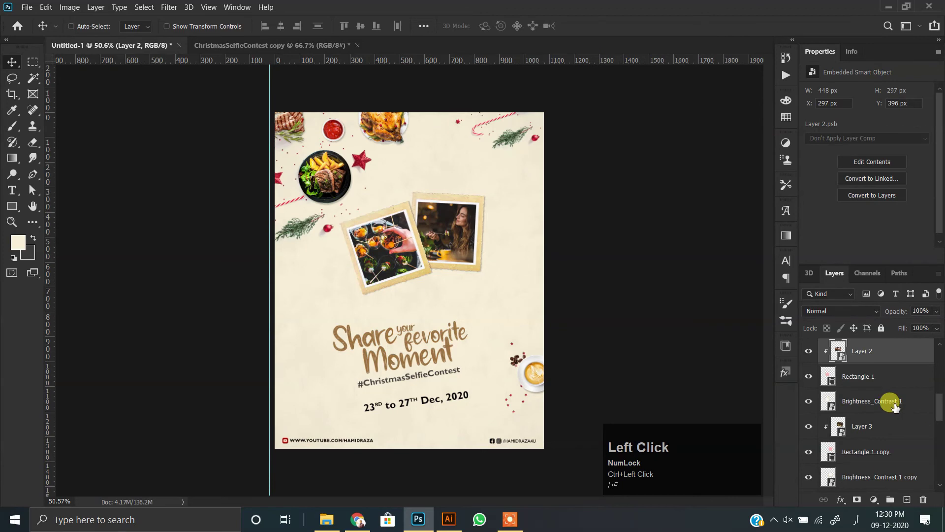
{"action": "scroll", "coordinate": [871, 456], "scroll_direction": "down", "scroll_amount": 1}
{"action": "left_click", "coordinate": [857, 466]}
{"action": "scroll", "coordinate": [860, 433], "scroll_direction": "up", "scroll_amount": 3}
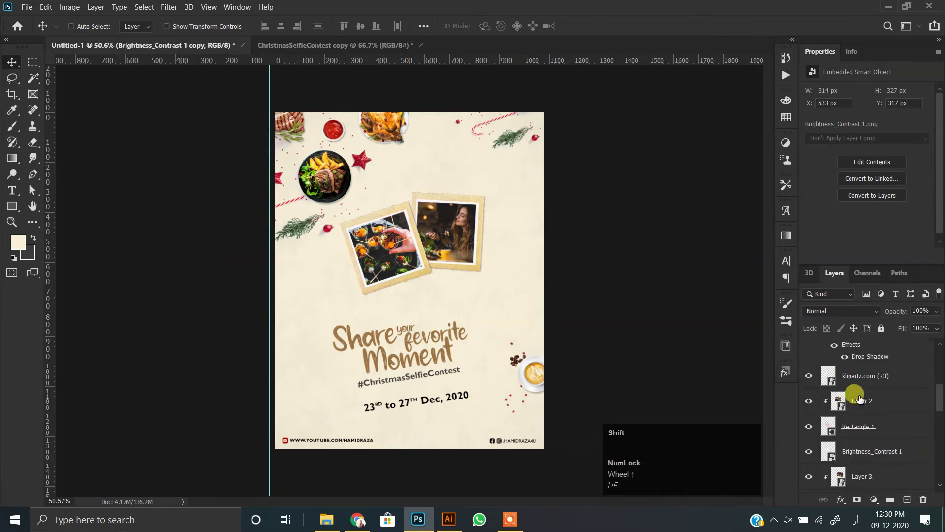
{"action": "left_click", "coordinate": [859, 402], "text": "shift"}
{"action": "key", "text": "ctrl+t"}
{"action": "left_click_drag", "start_coordinate": [496, 203], "coordinate": [513, 195]}
{"action": "left_click_drag", "start_coordinate": [433, 238], "coordinate": [441, 240]}
{"action": "double_click", "coordinate": [397, 263]}
{"action": "left_click_drag", "start_coordinate": [397, 264], "coordinate": [351, 267]}
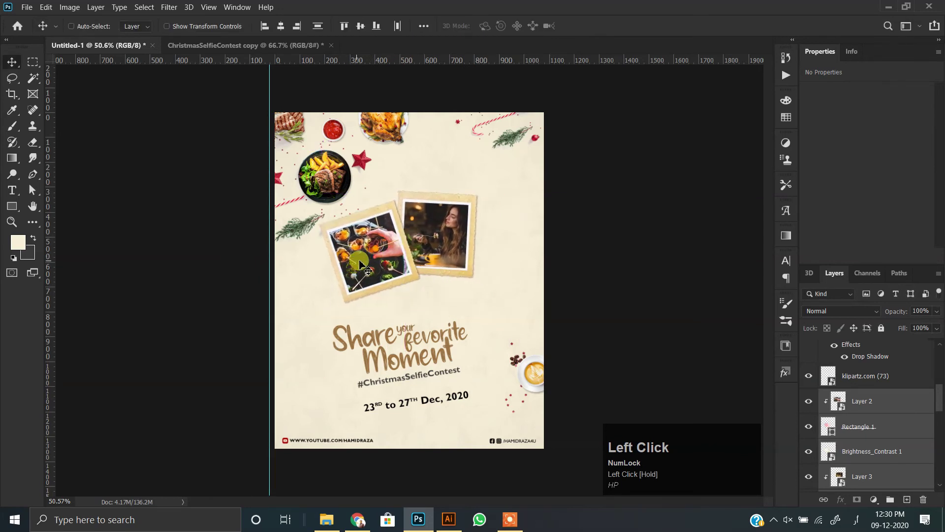
{"action": "scroll", "coordinate": [396, 340], "scroll_direction": "up", "scroll_amount": 1}
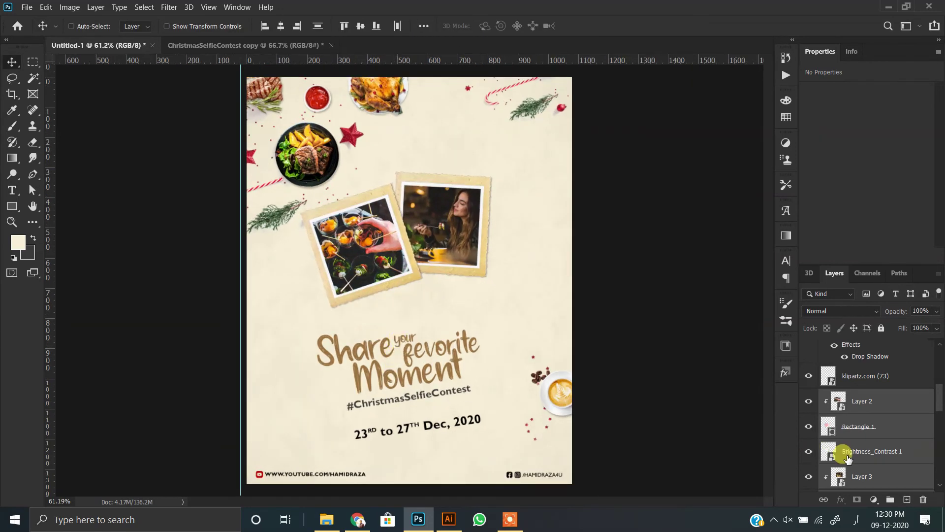
- Select the headline, hashtag and date text layers and move them together slightly right and up beneath the photos
{"action": "scroll", "coordinate": [850, 459], "scroll_direction": "down", "scroll_amount": 3}
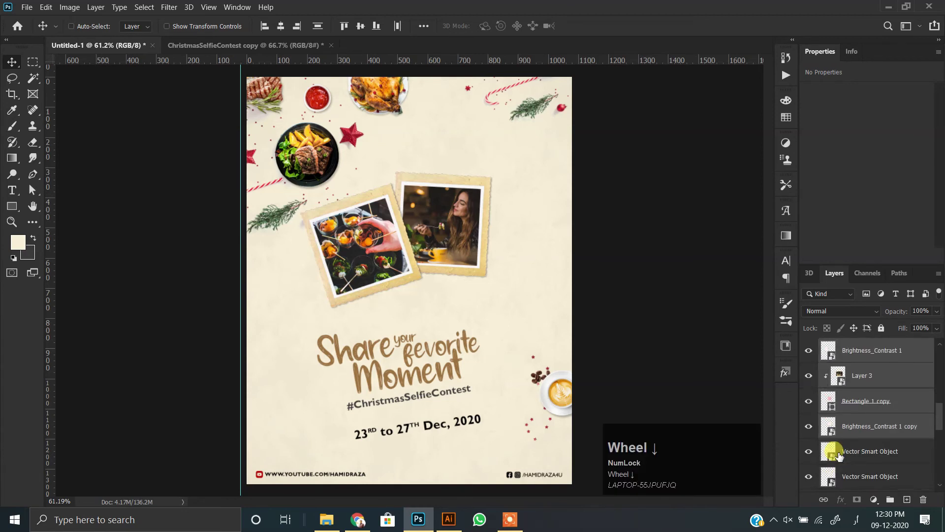
{"action": "left_click", "coordinate": [855, 451]}
{"action": "scroll", "coordinate": [861, 450], "scroll_direction": "up", "scroll_amount": 2}
{"action": "scroll", "coordinate": [863, 454], "scroll_direction": "down", "scroll_amount": 5}
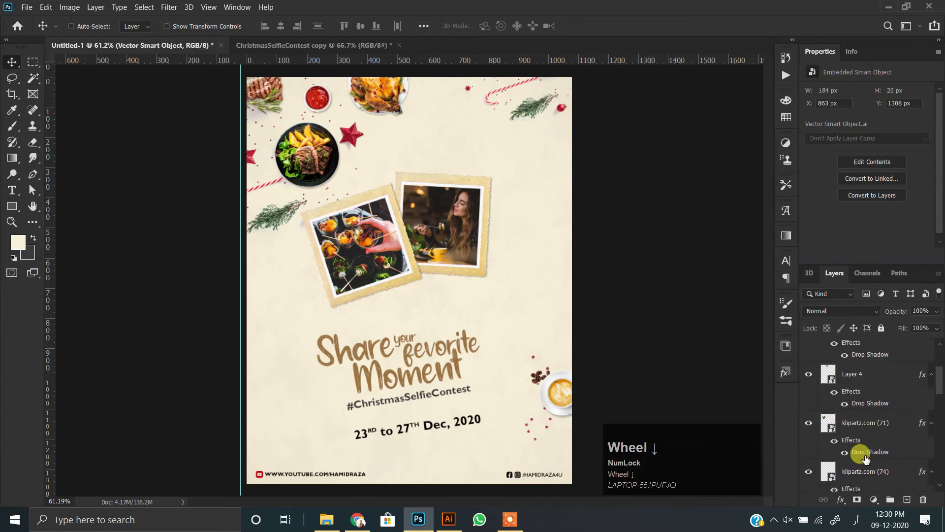
{"action": "left_click", "coordinate": [861, 420]}
{"action": "scroll", "coordinate": [851, 443], "scroll_direction": "down", "scroll_amount": 2}
{"action": "left_click", "coordinate": [867, 419], "text": "shift"}
{"action": "left_click_drag", "start_coordinate": [431, 414], "coordinate": [418, 418]}
{"action": "right_click", "coordinate": [413, 420]}
{"action": "left_click", "coordinate": [419, 425]}
- Stamp all visible layers into a new merged layer above the topmost layer, klipartz.com (75)
{"action": "scroll", "coordinate": [394, 400], "scroll_direction": "down", "scroll_amount": 1}
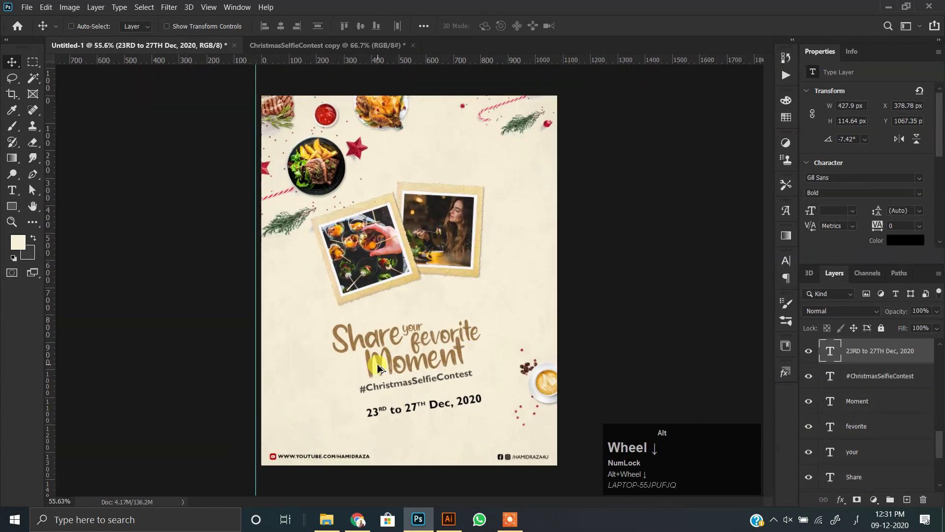
{"action": "scroll", "coordinate": [357, 379], "scroll_direction": "down", "scroll_amount": 1}
{"action": "scroll", "coordinate": [826, 465], "scroll_direction": "down", "scroll_amount": 5}
{"action": "scroll", "coordinate": [886, 448], "scroll_direction": "up", "scroll_amount": 1}
{"action": "scroll", "coordinate": [837, 474], "scroll_direction": "down", "scroll_amount": 1}
{"action": "scroll", "coordinate": [327, 244], "scroll_direction": "up", "scroll_amount": 1}
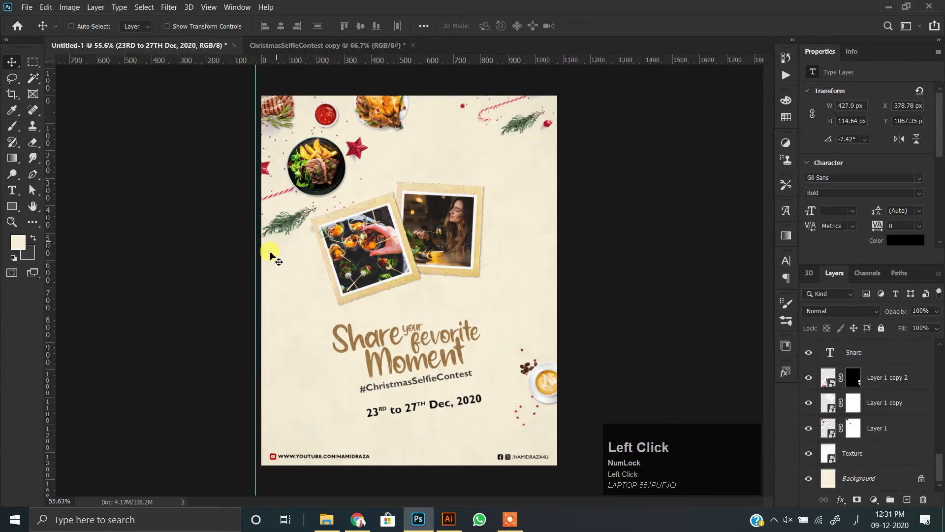
{"action": "scroll", "coordinate": [270, 254], "scroll_direction": "up", "scroll_amount": 2}
{"action": "scroll", "coordinate": [289, 279], "scroll_direction": "down", "scroll_amount": 2}
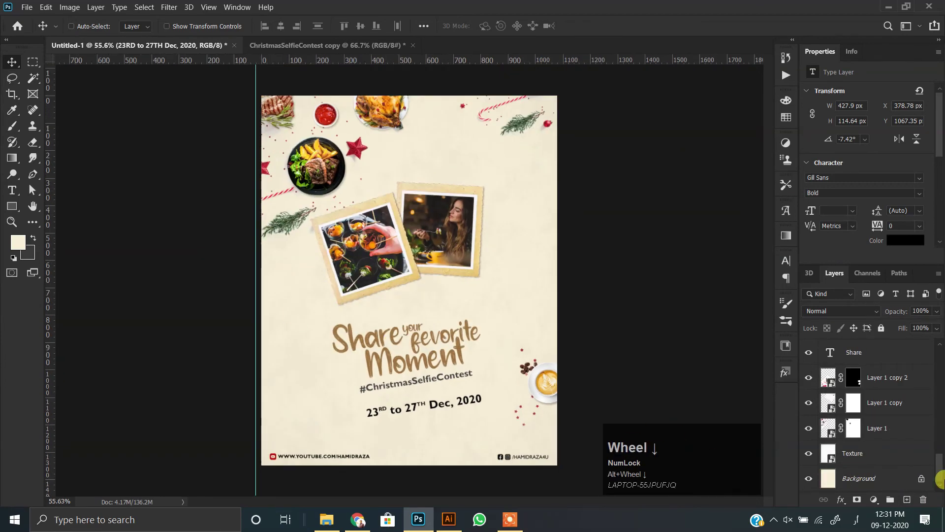
{"action": "scroll", "coordinate": [874, 359], "scroll_direction": "up", "scroll_amount": 5}
{"action": "left_click", "coordinate": [861, 354]}
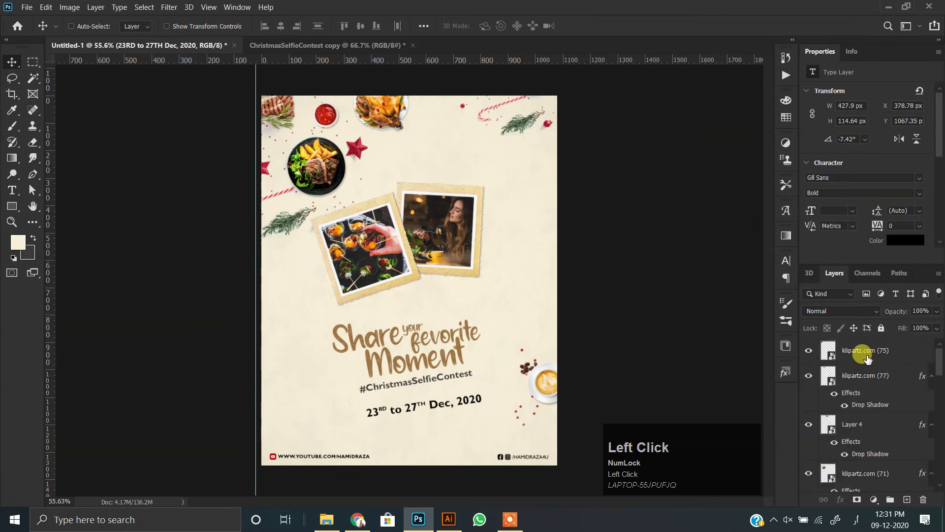
{"action": "key", "text": "ctrl+shift+alt+e"}
- Start a Camera Raw Filter on the merged layer with Contrast +25, Texture +21, Clarity +10 and Vibrance +14
{"action": "left_click", "coordinate": [169, 7]}
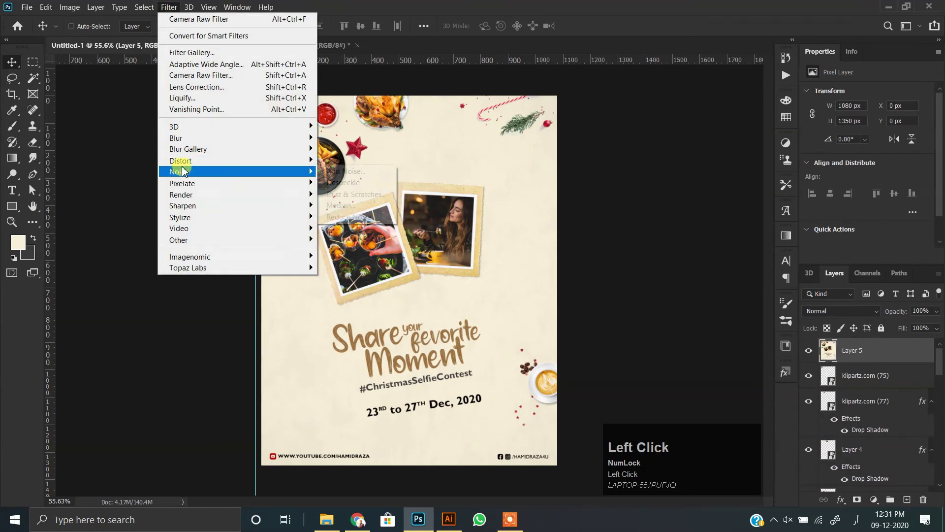
{"action": "left_click", "coordinate": [212, 79]}
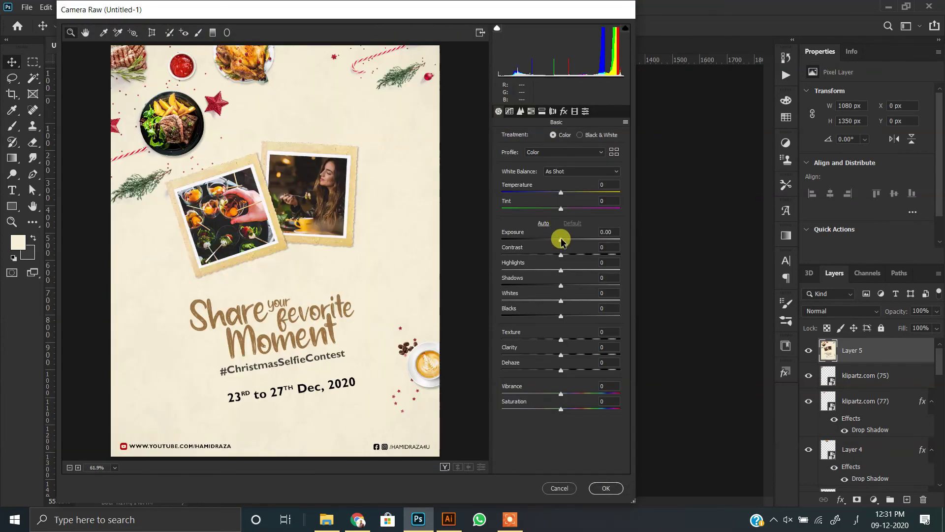
{"action": "left_click_drag", "start_coordinate": [561, 254], "coordinate": [575, 256]}
{"action": "mouse_move", "coordinate": [562, 340]}
{"action": "left_mouse_down"}
{"action": "mouse_move", "coordinate": [573, 339]}
{"action": "mouse_move", "coordinate": [566, 355]}
{"action": "left_mouse_up"}
{"action": "left_click", "coordinate": [563, 372]}
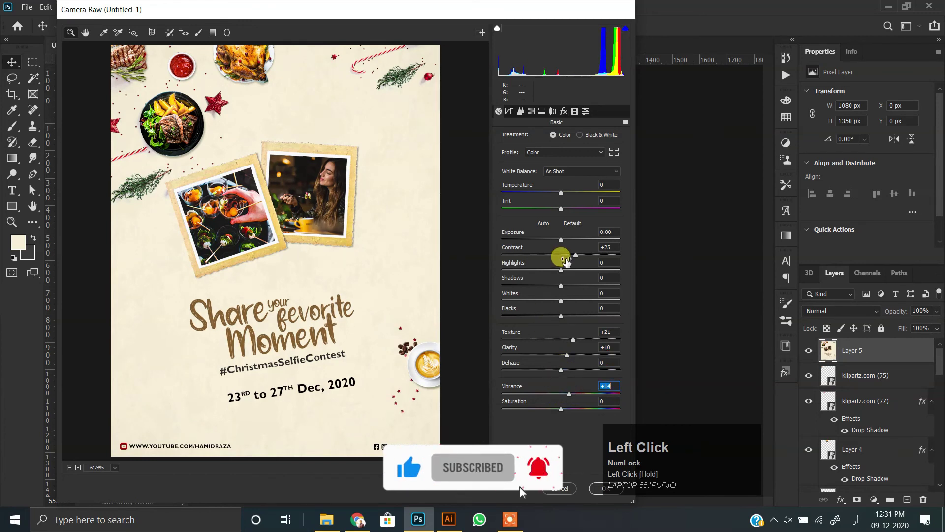
- Fine-tune the Highlights and other tonal values in Camera Raw and apply the filter to the merged layer
{"action": "left_click_drag", "start_coordinate": [560, 273], "coordinate": [567, 268]}
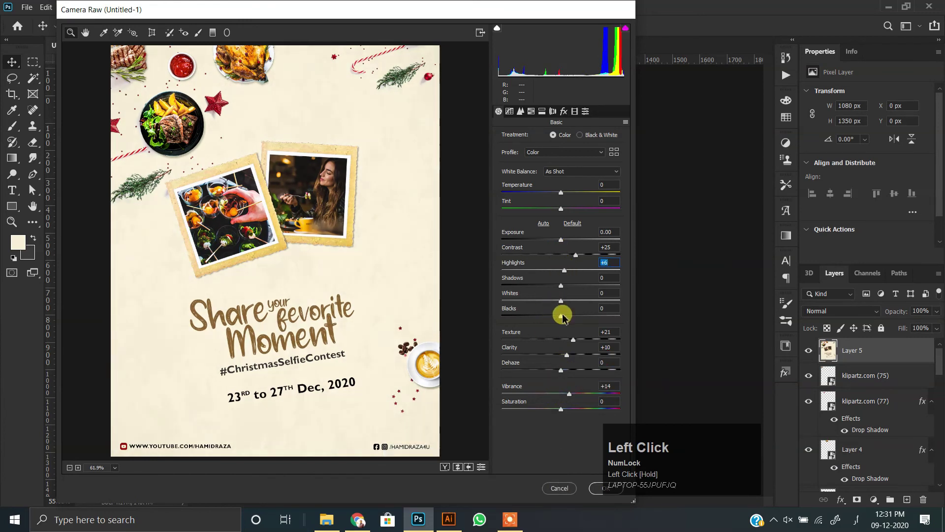
{"action": "left_click_drag", "start_coordinate": [562, 304], "coordinate": [557, 272]}
{"action": "left_click", "coordinate": [605, 488]}
- Apply Levels to the merged layer with the midtone input at 1.11 and compare the poster with and without that layer
{"action": "scroll", "coordinate": [566, 394], "scroll_direction": "down", "scroll_amount": 2}
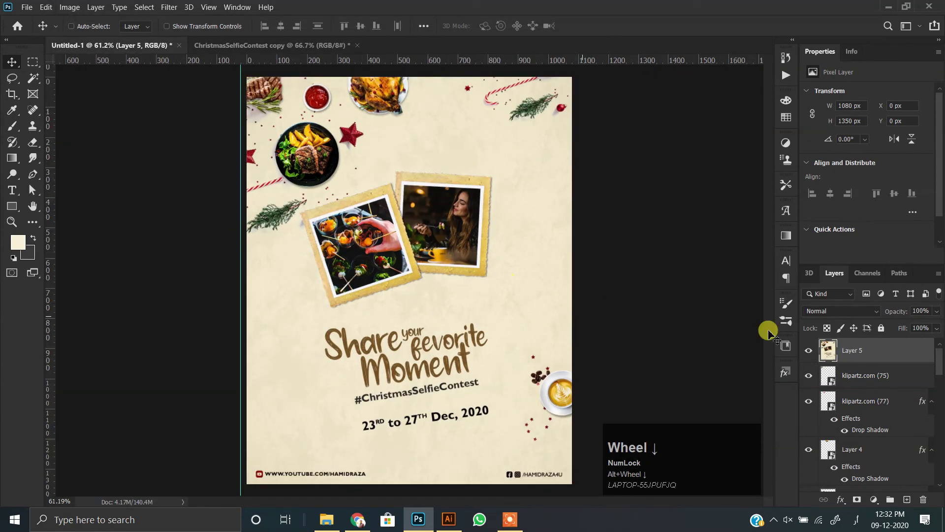
{"action": "key", "text": "ctrl+l"}
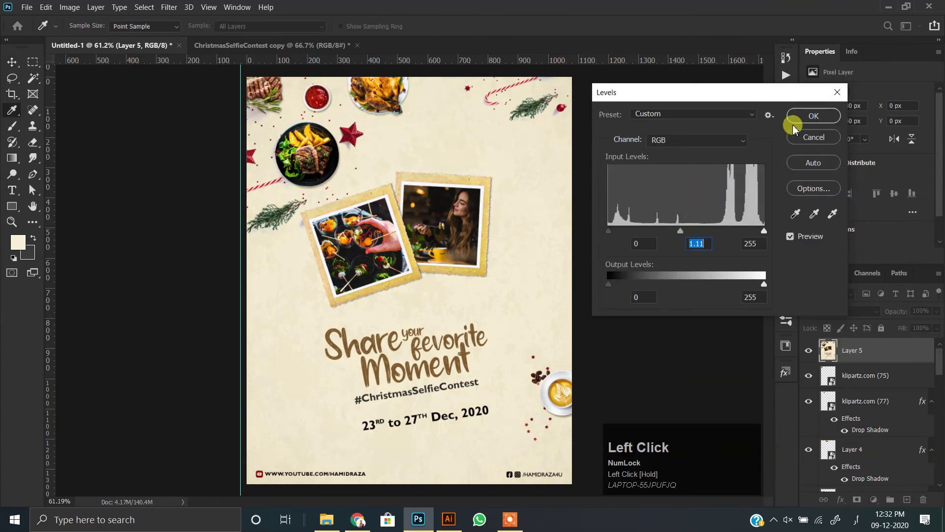
{"action": "left_click", "coordinate": [812, 116]}
{"action": "left_click", "coordinate": [809, 350]}
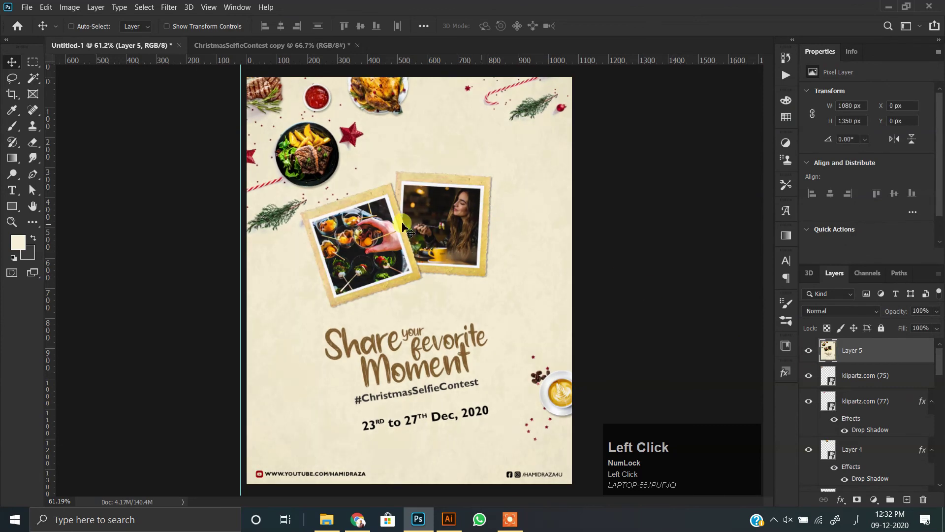